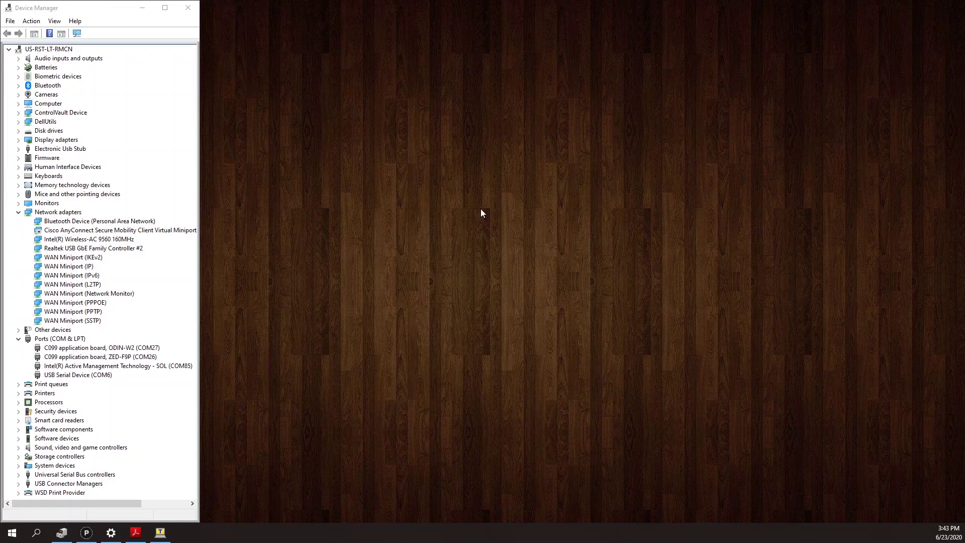
- Collapse Network adapters and review ports COM6 (USB Serial), COM26 (ZED-F9P) and COM27 (ODIN-W2)
left_click(19, 212)
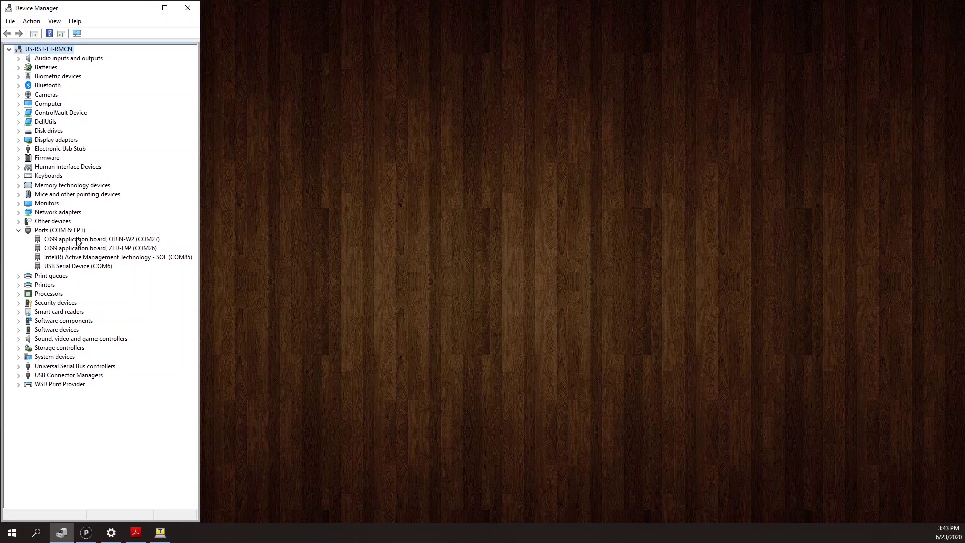
left_click(83, 267)
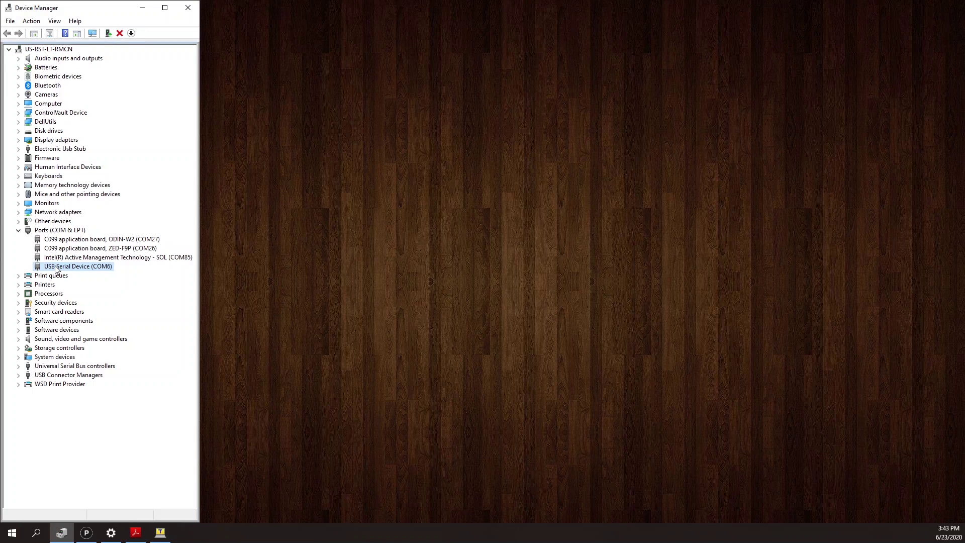
left_click(83, 249)
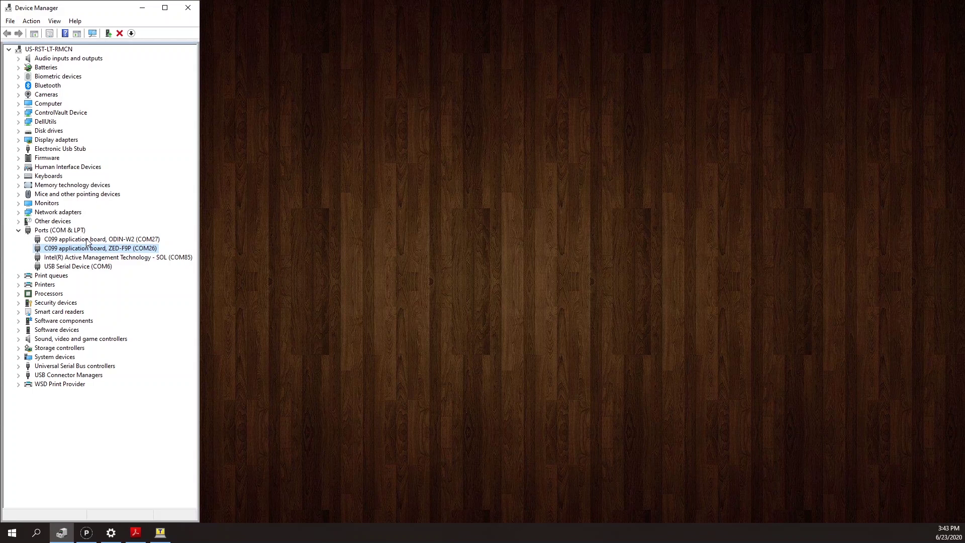
left_click(87, 240)
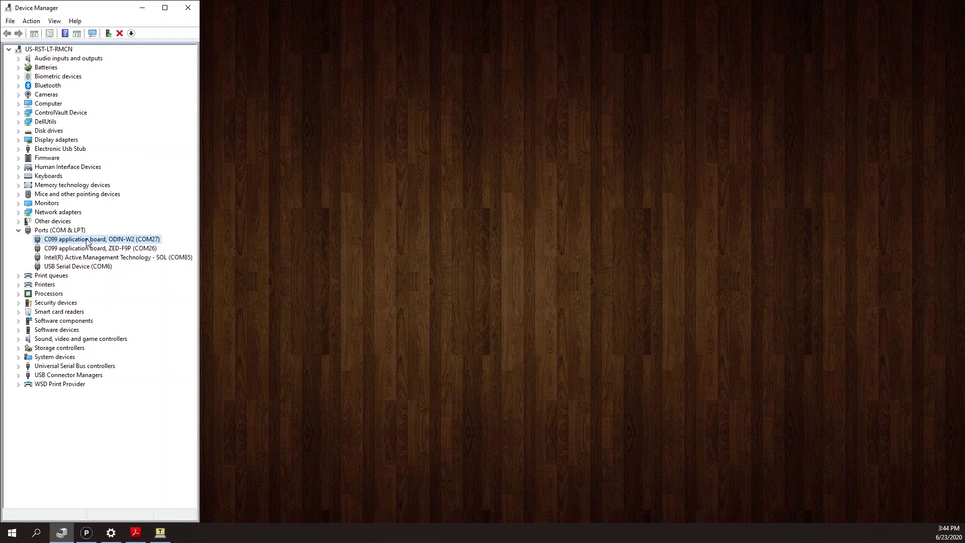
left_click(82, 266)
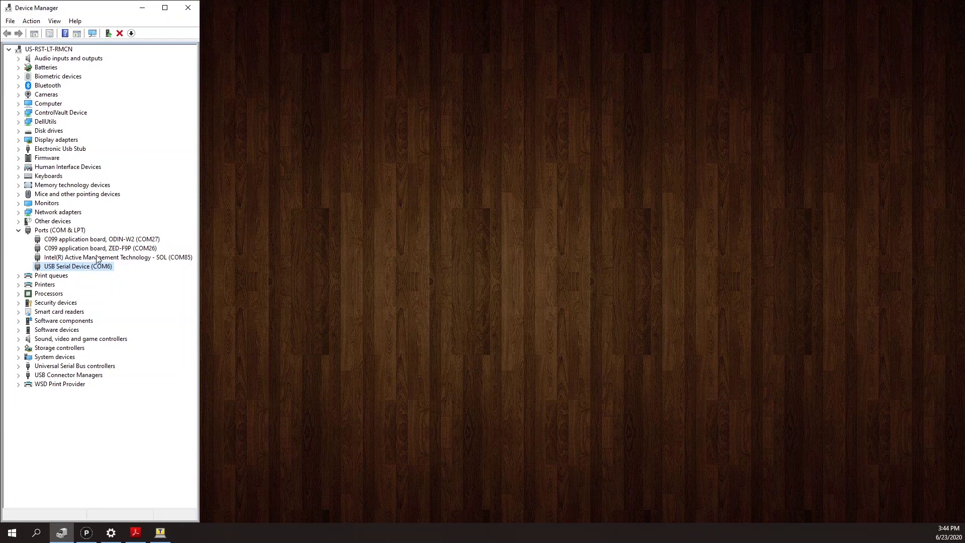
left_click(100, 249)
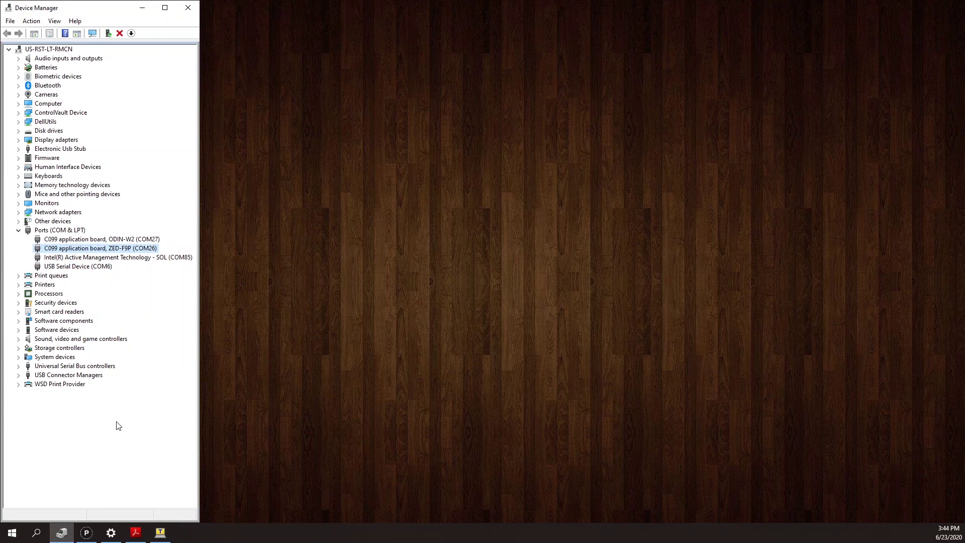
- Connect u-center to COM6, then to COM26 to check data streaming, then disconnect
left_click(86, 532)
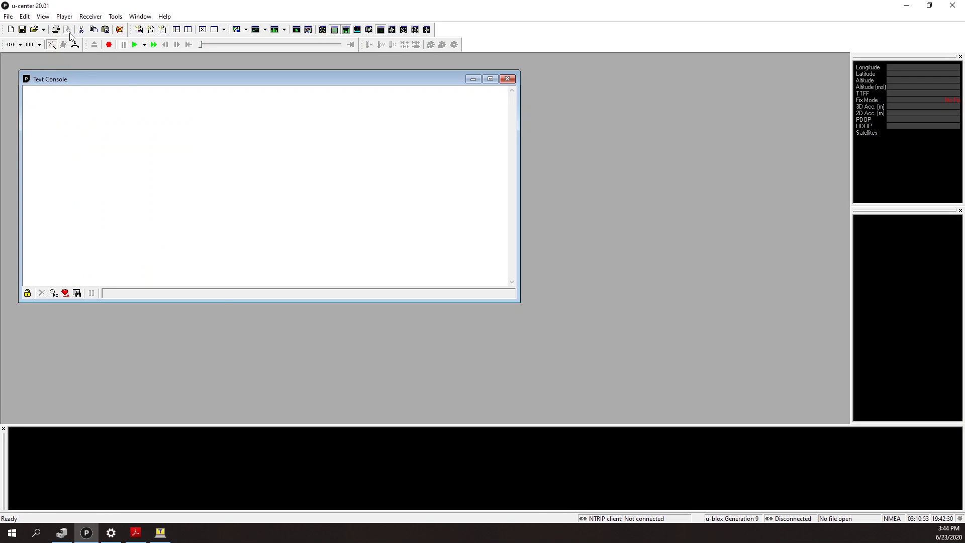
left_click(21, 47)
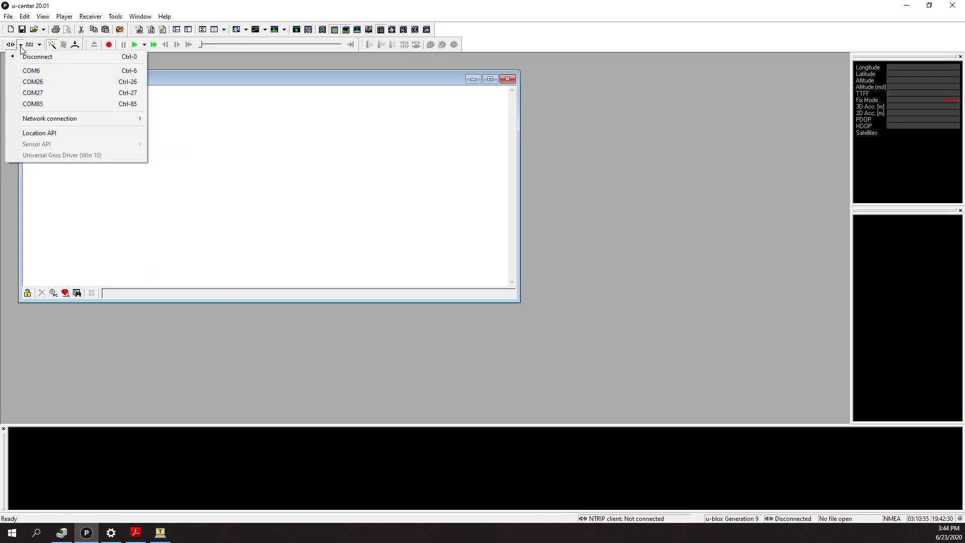
left_click(26, 68)
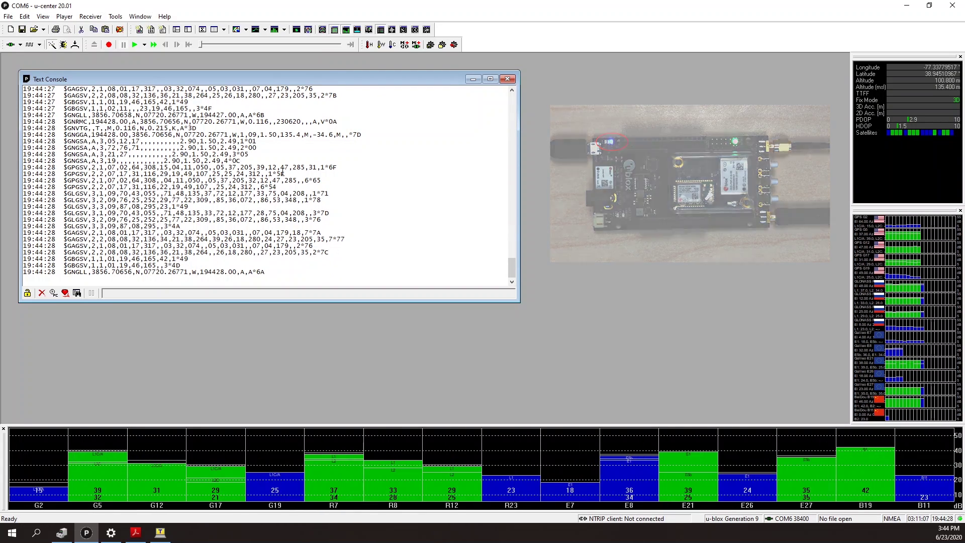
left_click(21, 45)
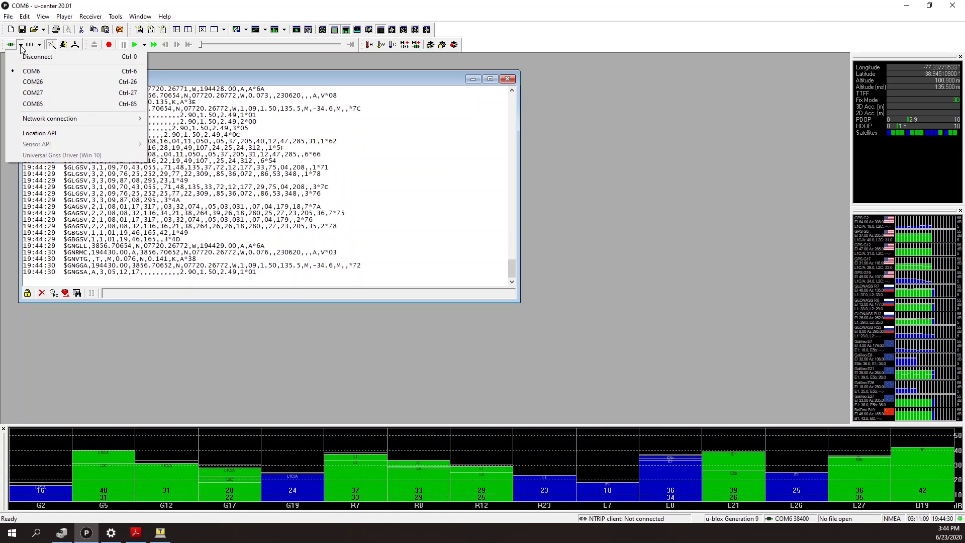
left_click(30, 82)
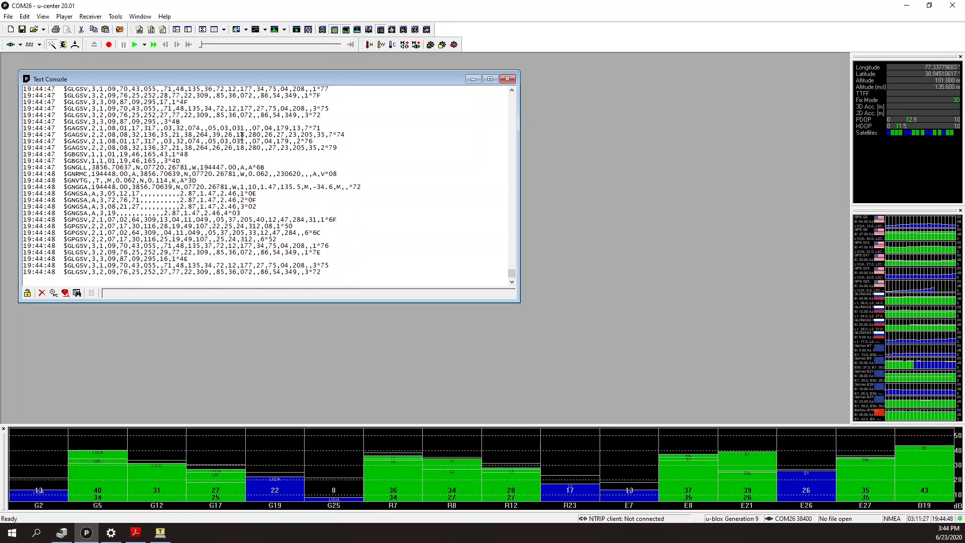
left_click(10, 45)
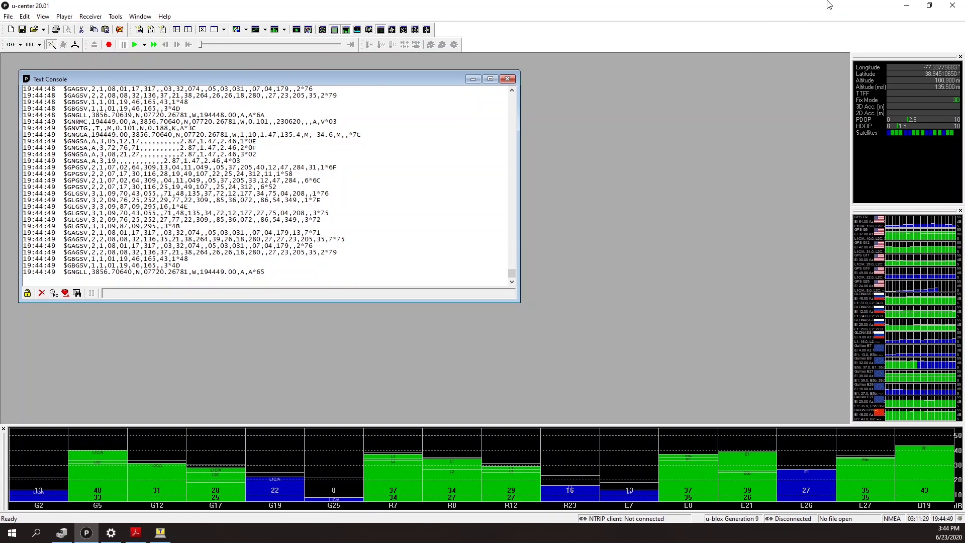
- Minimize u-center and show section 6.2.2 Client SPP connection in the C099-F9P user guide
left_click(905, 6)
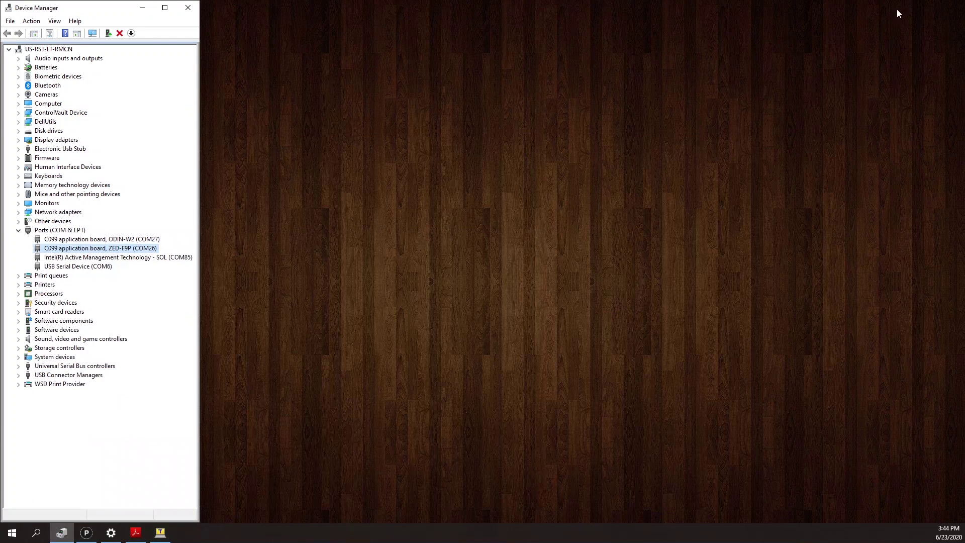
left_click(147, 537)
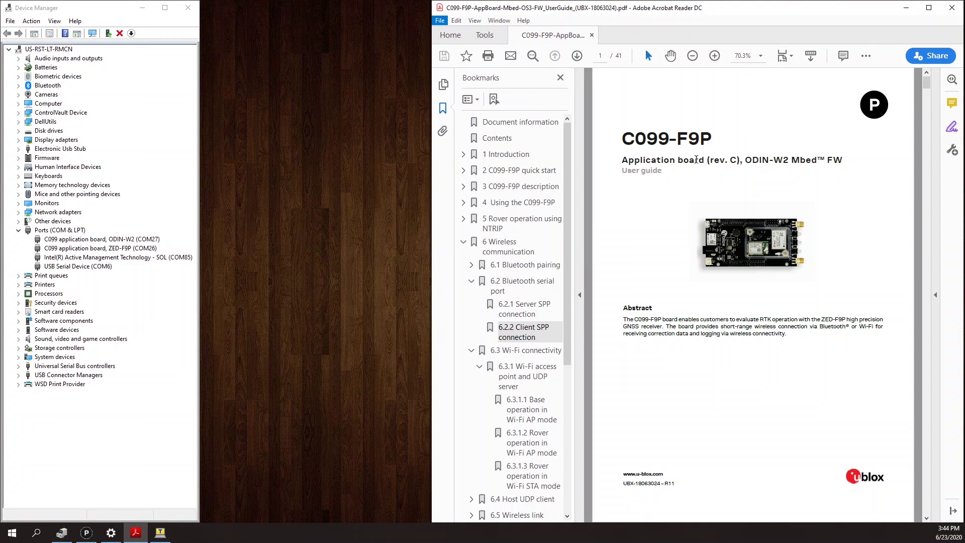
left_click(516, 334)
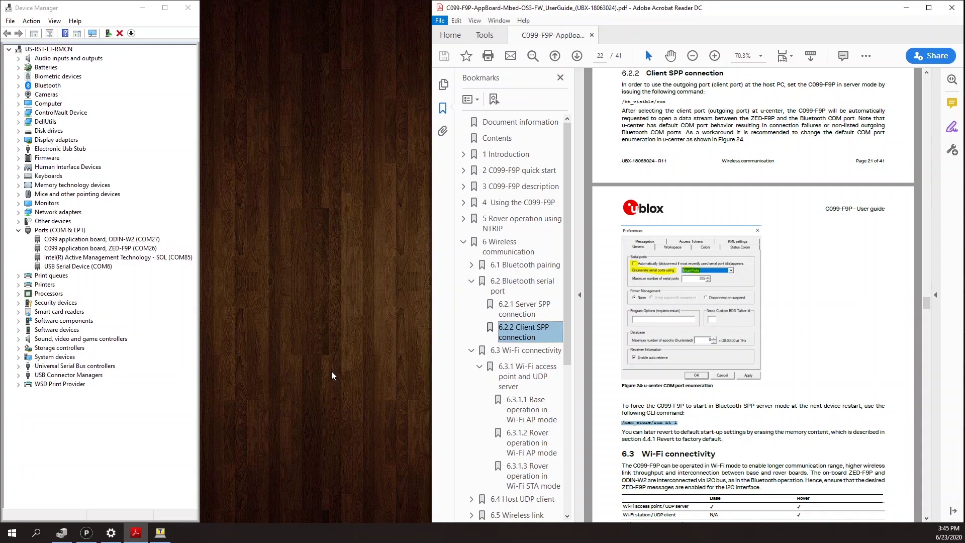
- Bring Tera Term forward, briefly checking COM27 in Device Manager
left_click(163, 535)
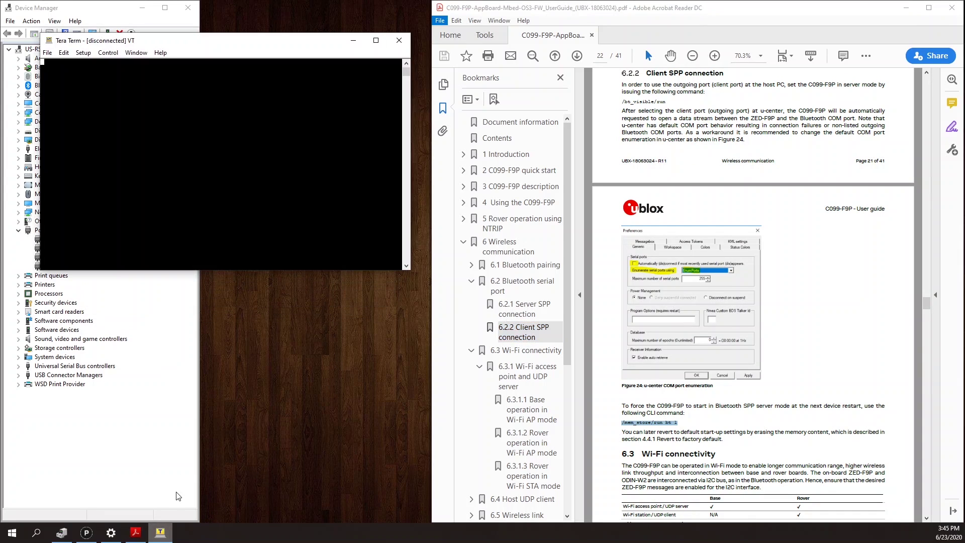
left_click(109, 53)
left_click(106, 12)
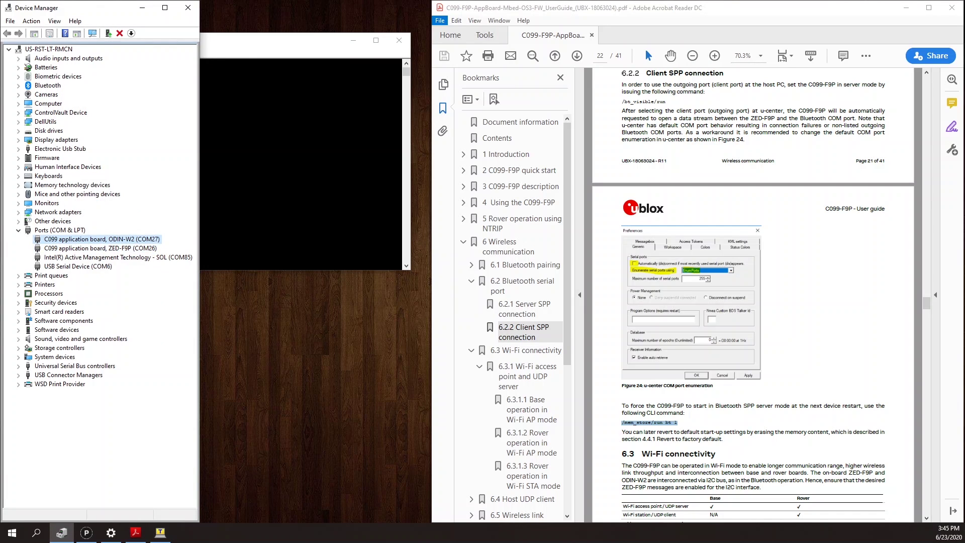
left_click(249, 50)
- Open a serial connection on COM27 at 460800 baud with flow control set to none
left_click(88, 54)
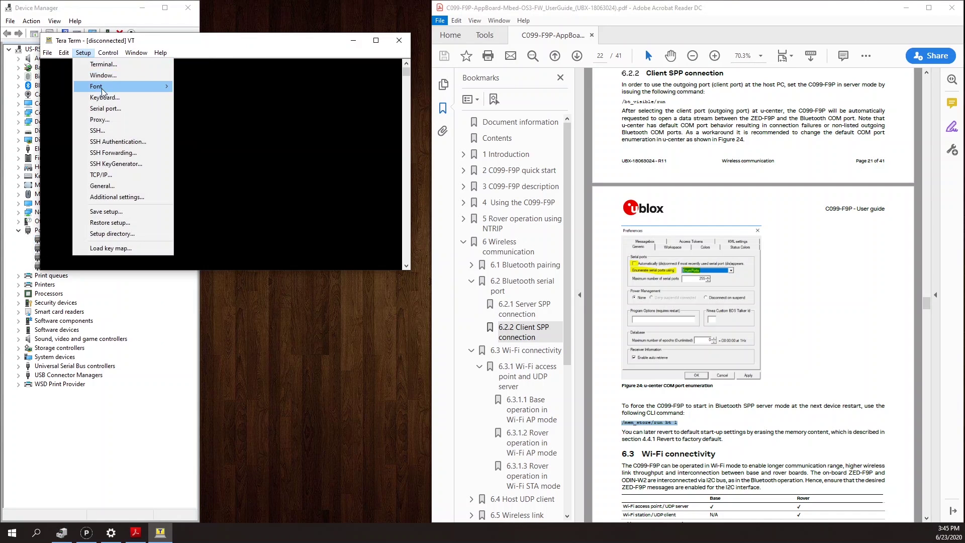
left_click(106, 109)
left_click(200, 73)
left_click(208, 101)
left_click(227, 85)
left_click(211, 196)
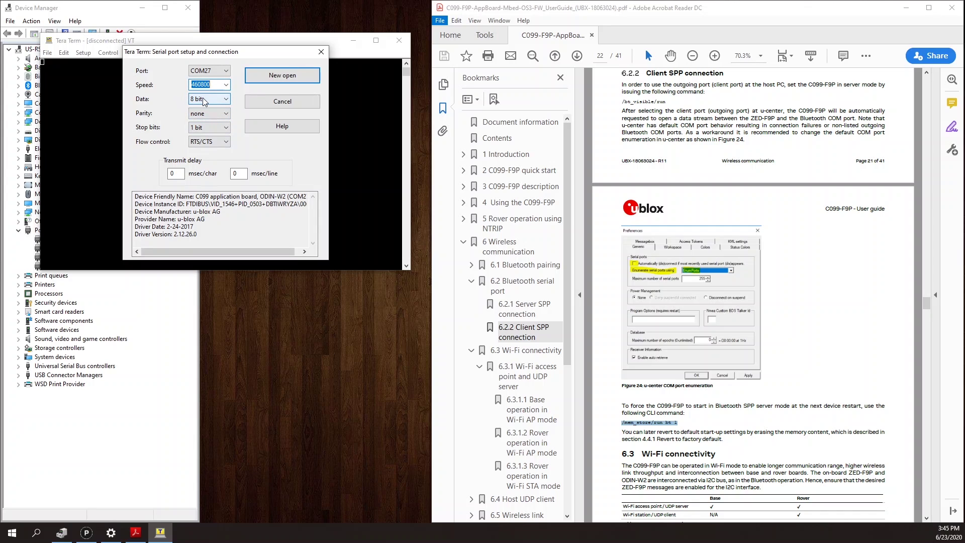
left_click(211, 142)
left_click(202, 171)
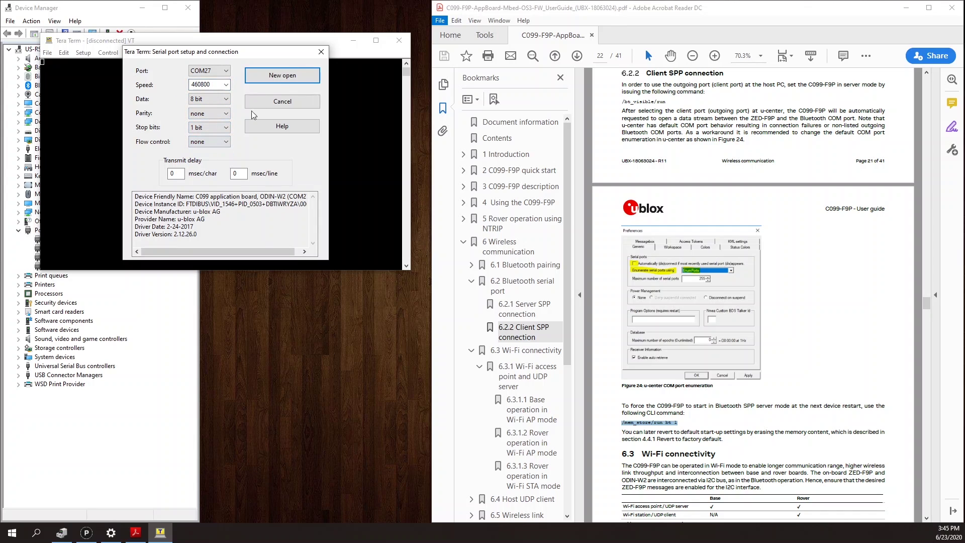
left_click(282, 77)
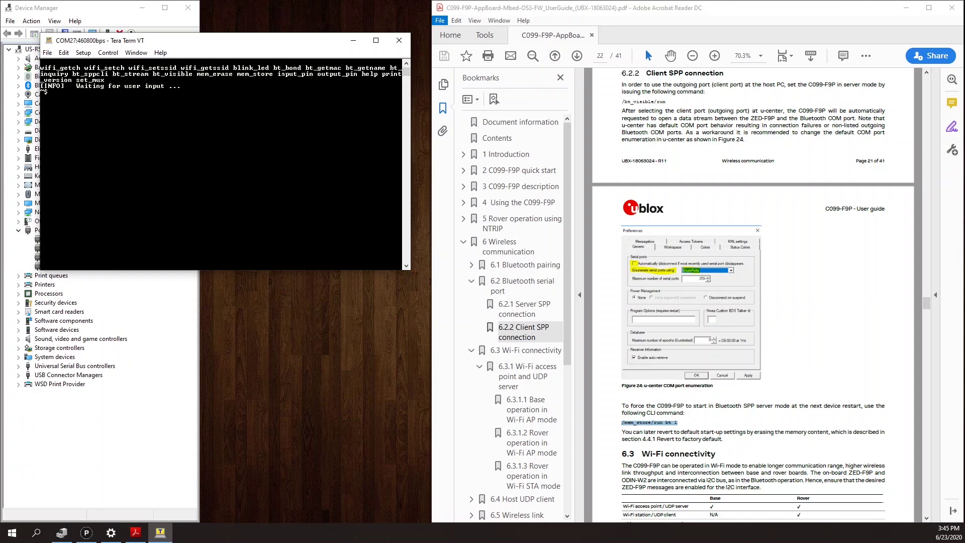
- Run /help/run, then copy /bt_visible/run from the guide and run it in Tera Term
type("/help/run")
key("Return")
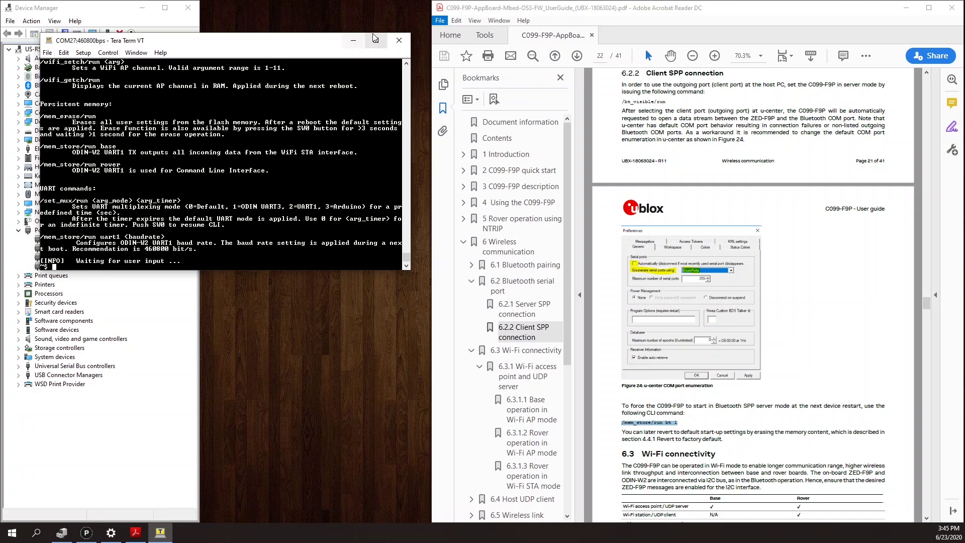
left_click(622, 102)
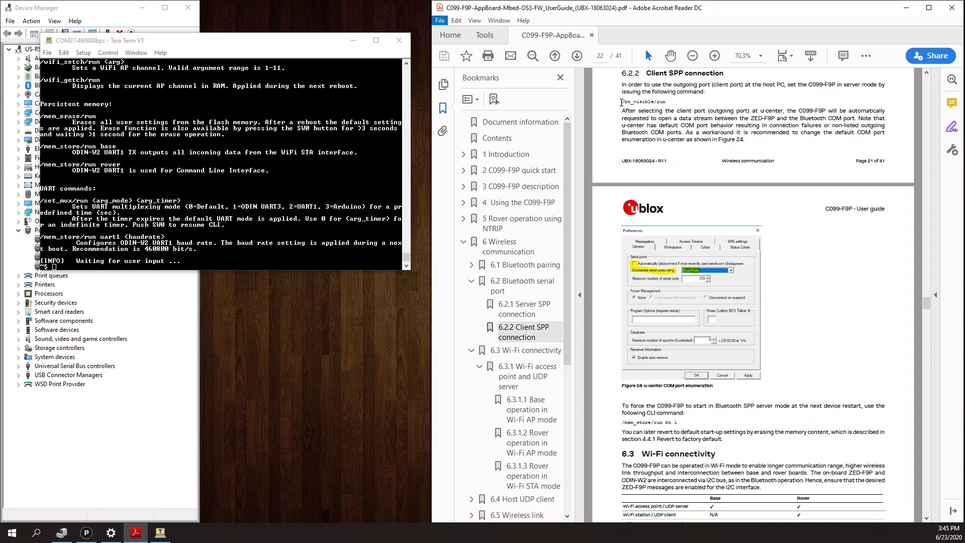
left_click_drag(622, 102, 668, 102)
key("ctrl+c")
key("alt+Tab")
key("alt+v")
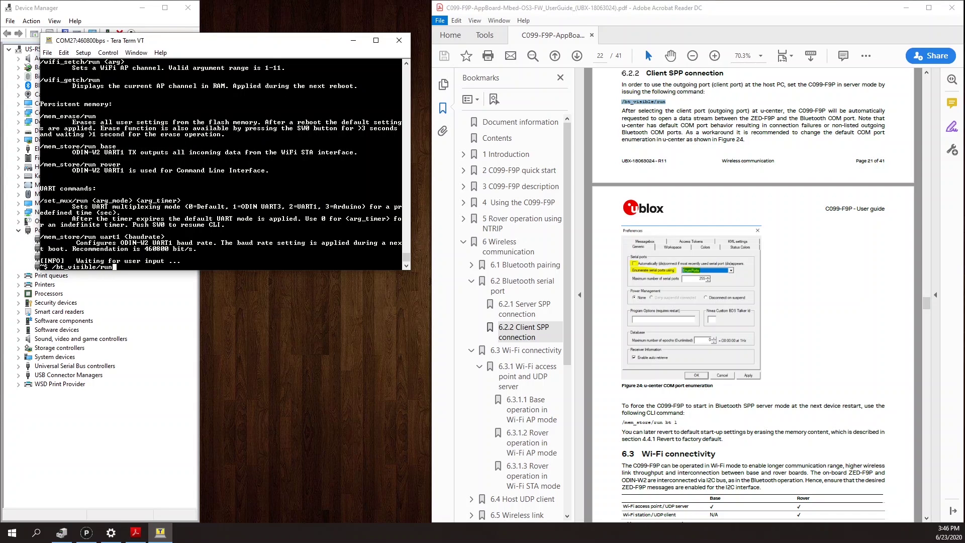
key("Return")
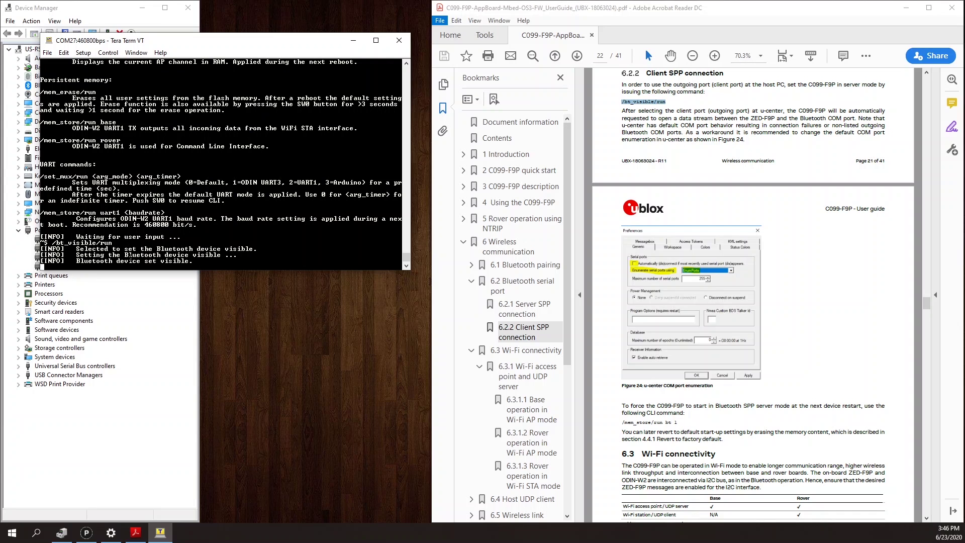
- Add BT_C099-F9P_0AE8 as a Bluetooth device, finish pairing, and minimize Settings
left_click(111, 532)
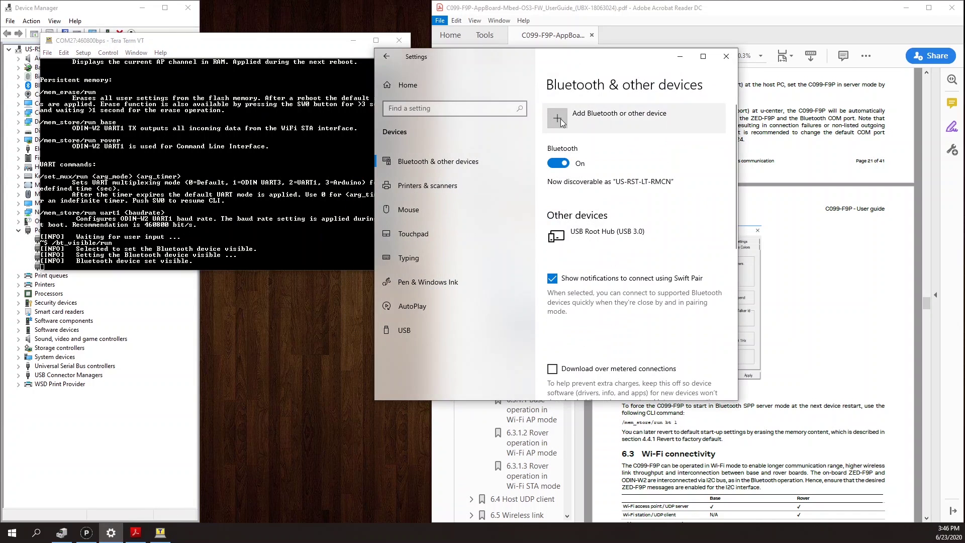
left_click(560, 118)
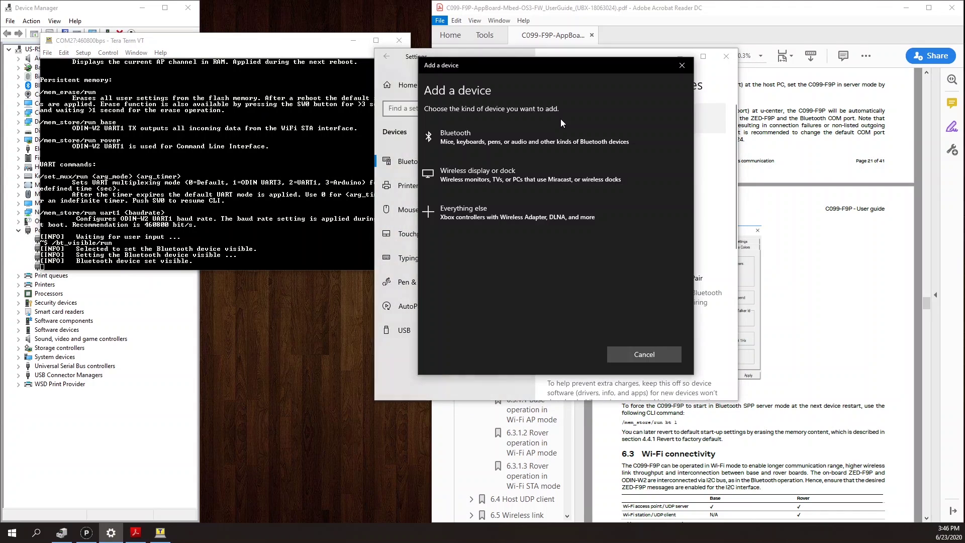
left_click(471, 140)
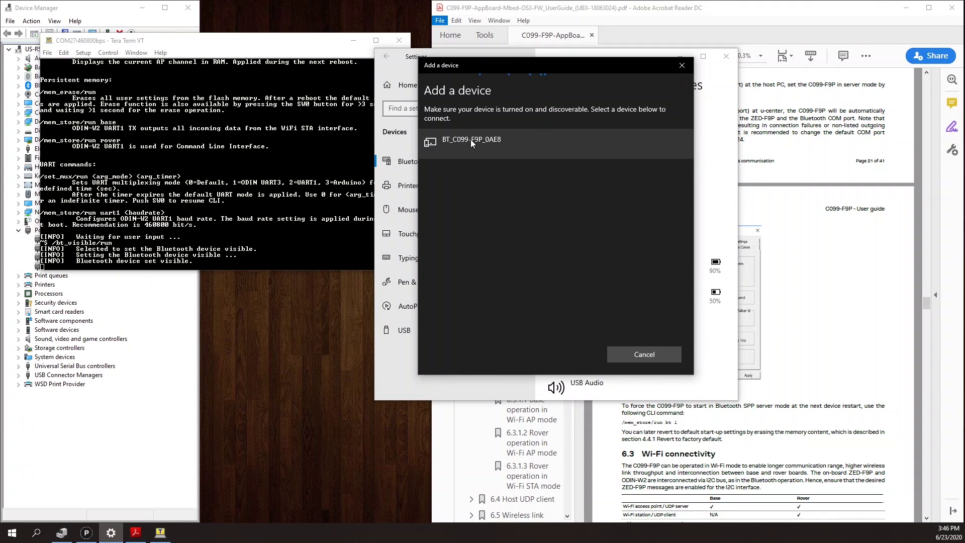
left_click(473, 143)
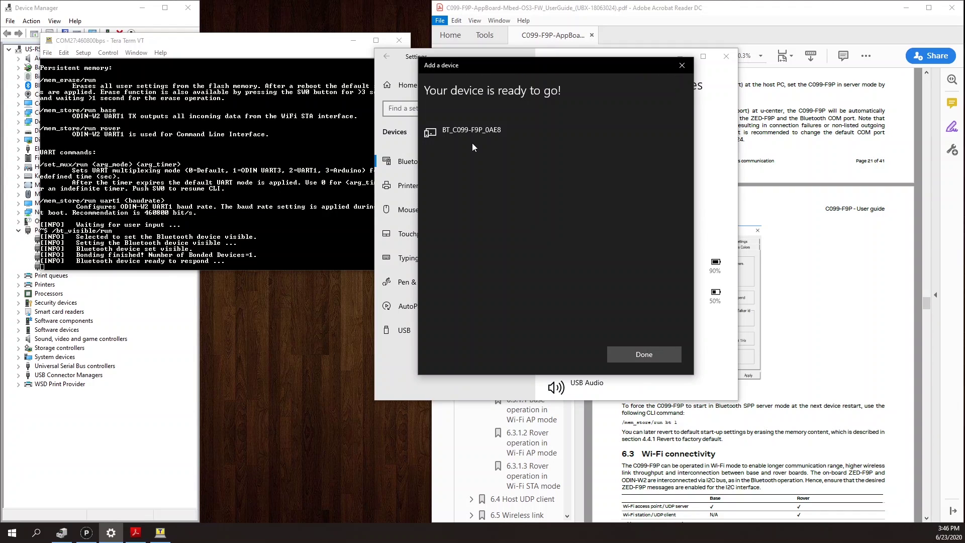
left_click(649, 354)
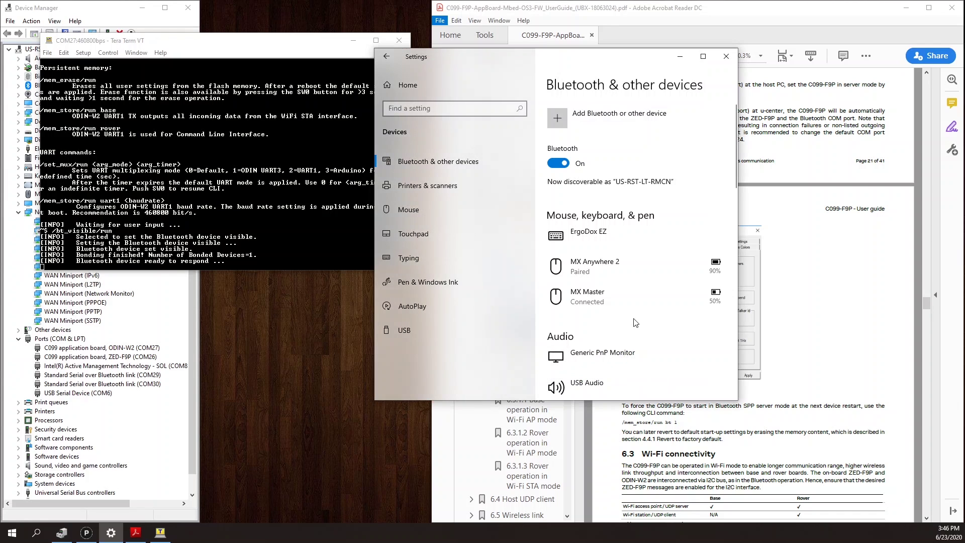
left_click(678, 60)
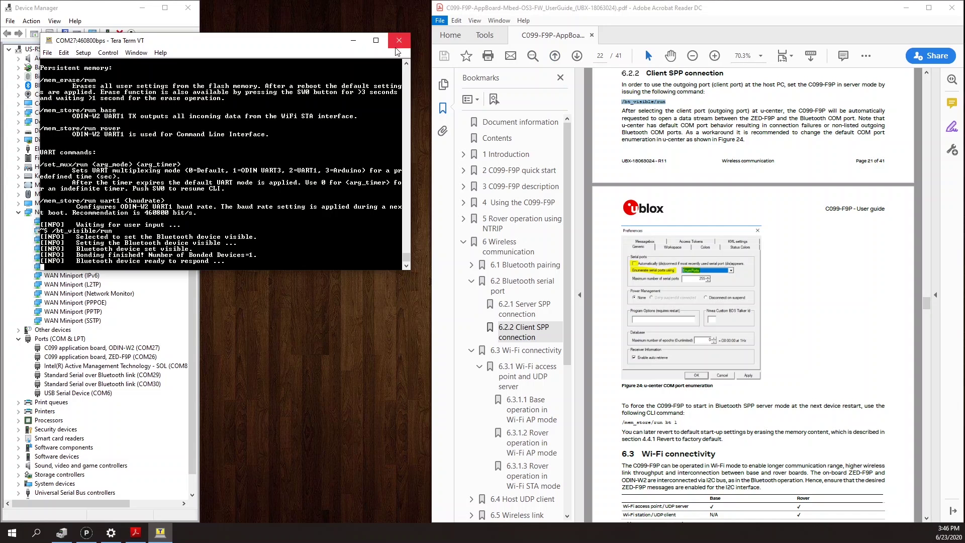
- Collapse Network adapters and compare the Standard Serial over Bluetooth link ports COM29 and COM30
left_click(73, 11)
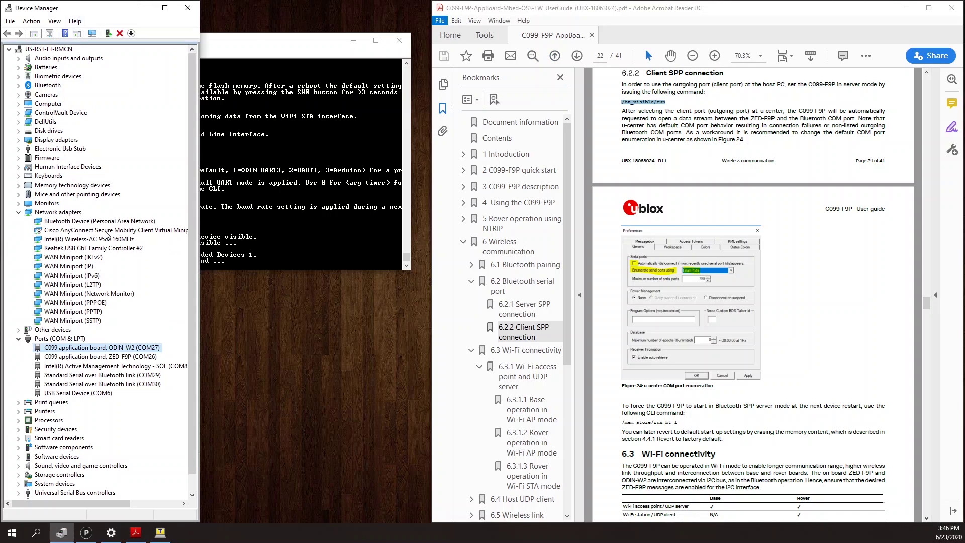
left_click(19, 212)
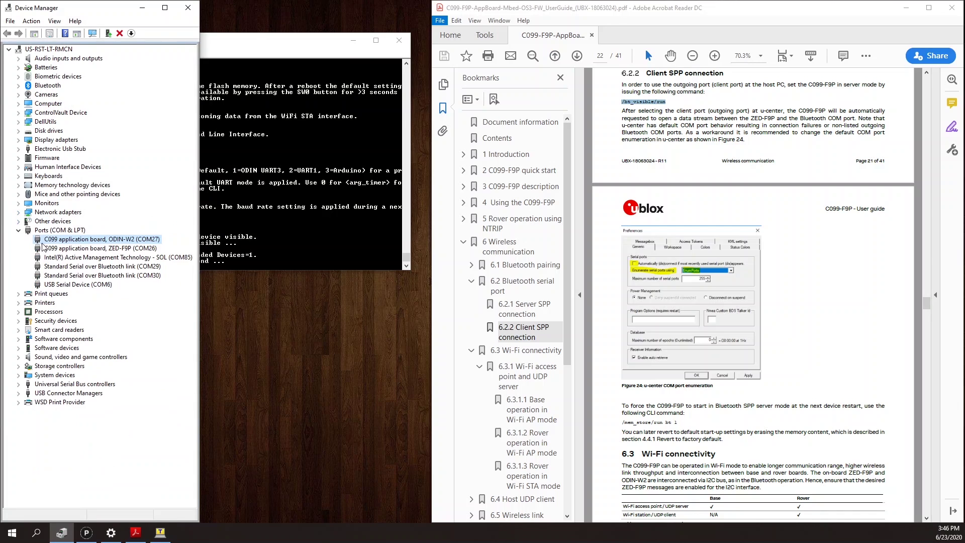
left_click(84, 268)
left_click(80, 278)
left_click(84, 270)
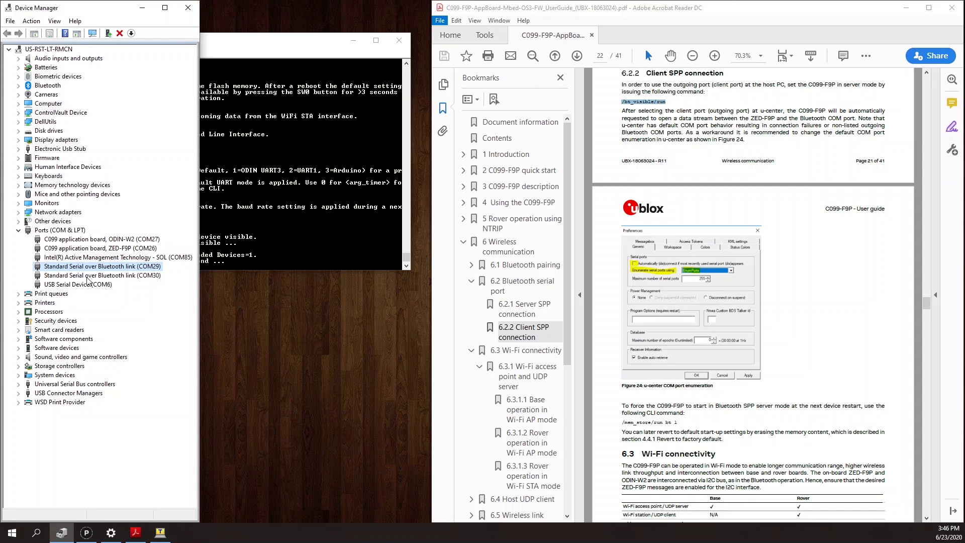
left_click(88, 277)
left_click(90, 269)
left_click(89, 276)
left_click(91, 269)
left_click(89, 276)
left_click(90, 269)
left_click(135, 276)
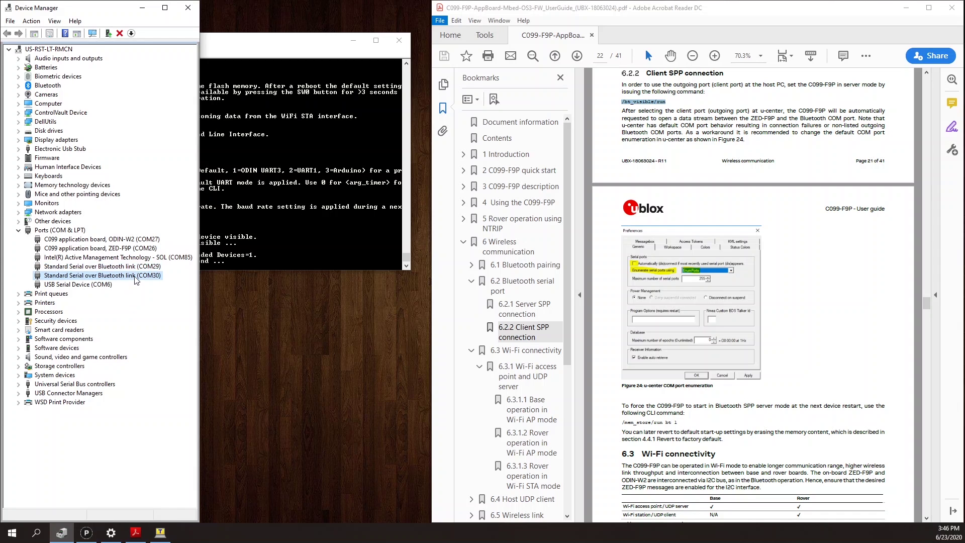
- Connect u-center on COM29, disconnect, then connect on COM30 to receive live NMEA data
left_click(87, 533)
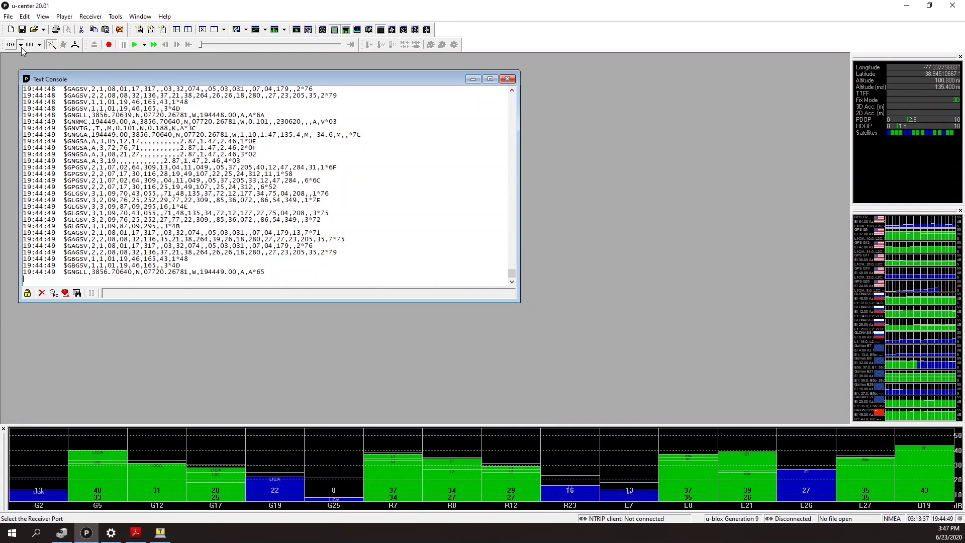
left_click(21, 45)
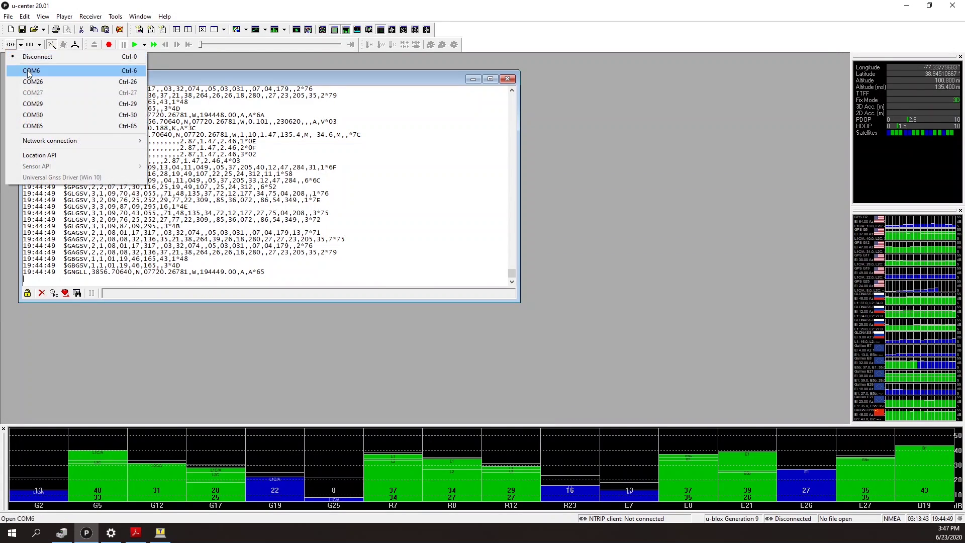
left_click(35, 102)
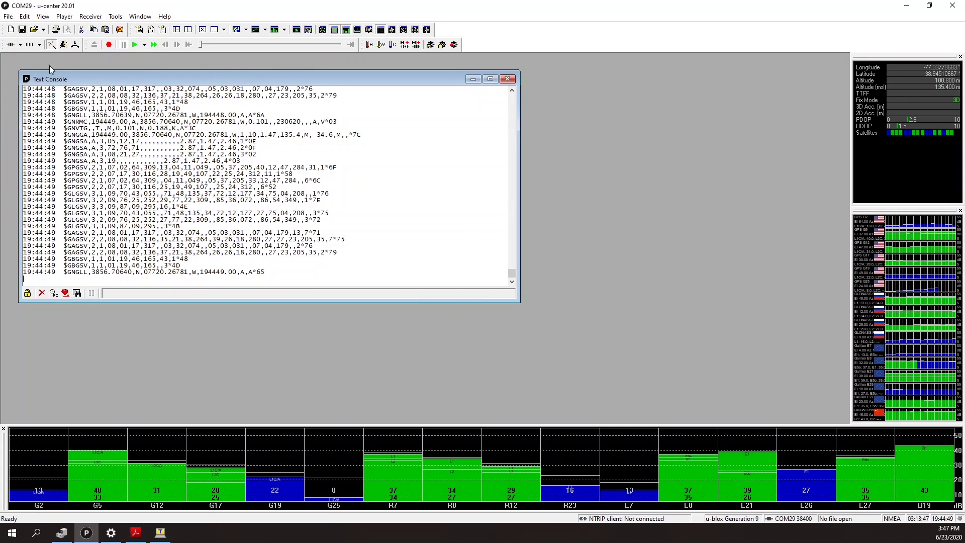
left_click(10, 44)
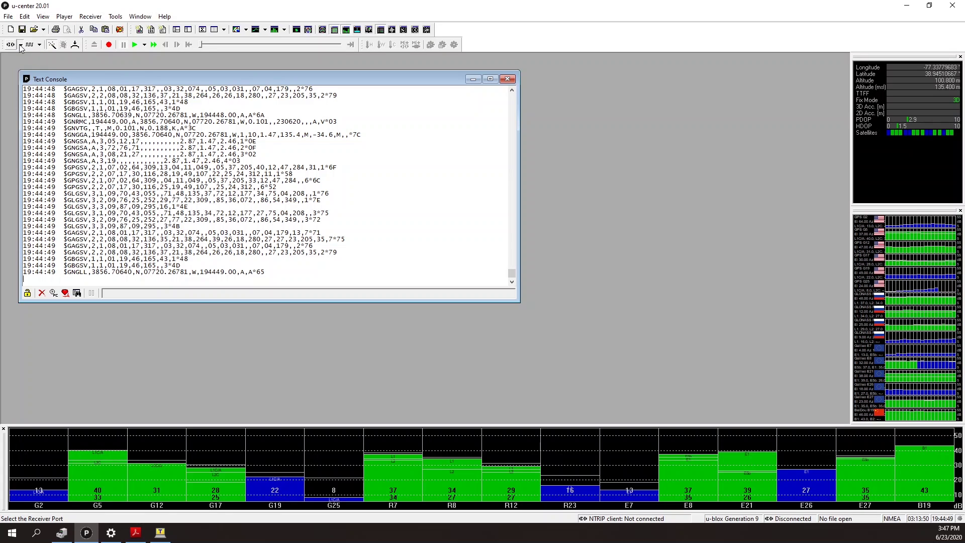
left_click(20, 45)
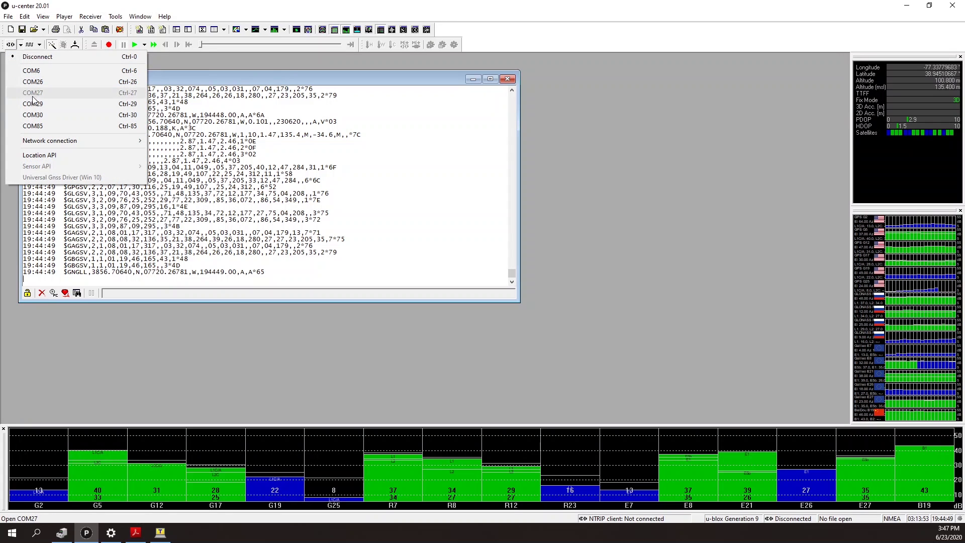
left_click(35, 115)
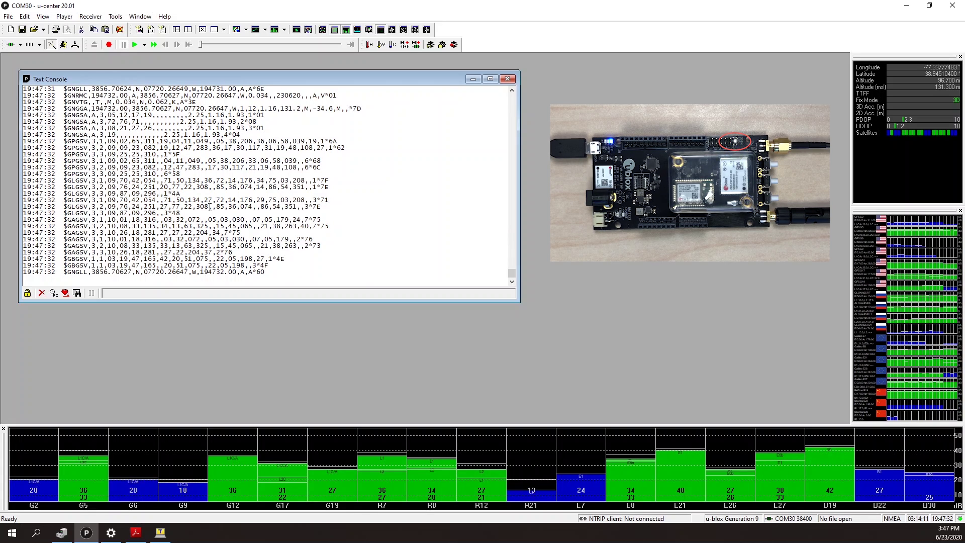
- Disconnect, reconnect, and disconnect again the COM30 Bluetooth link from the toolbar
left_click(10, 44)
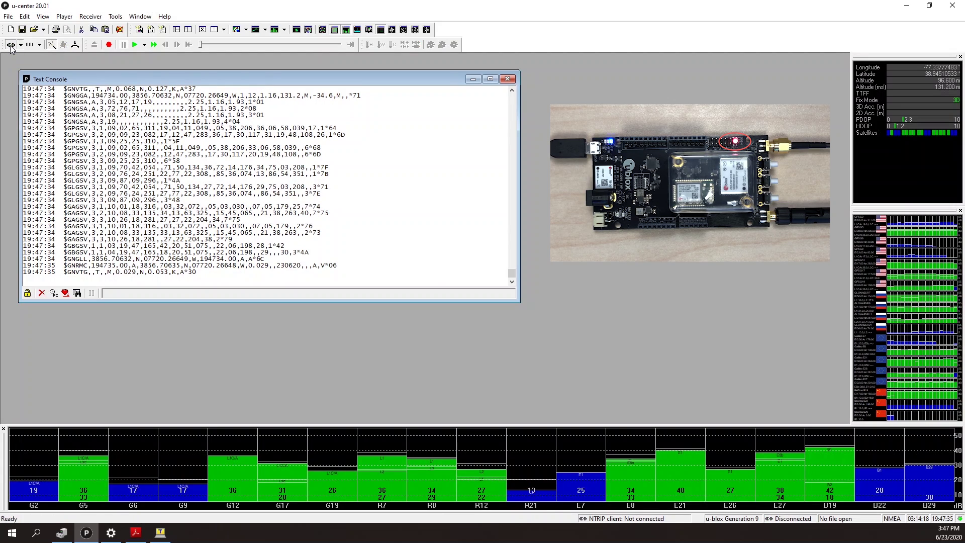
left_click(11, 45)
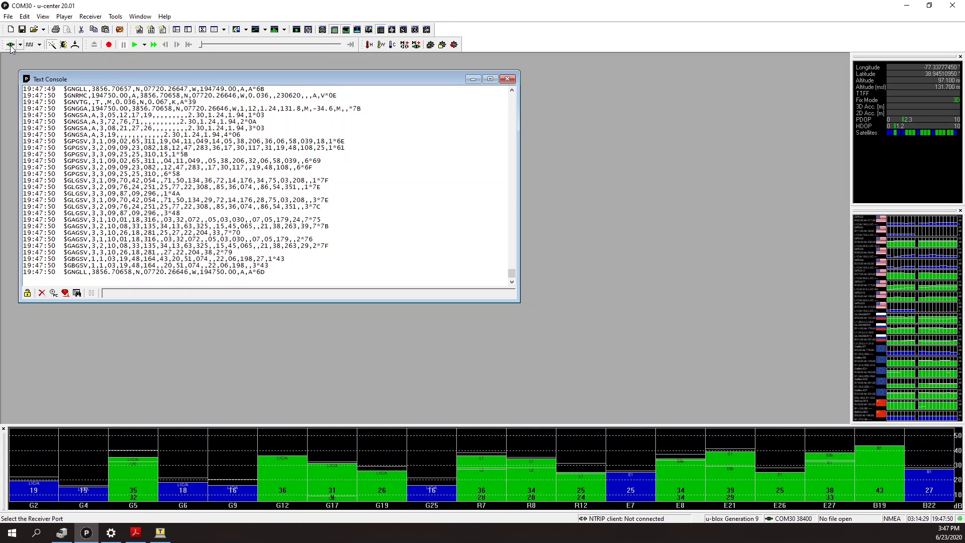
left_click(11, 46)
- Minimize u-center, bring the COM27 Tera Term console forward, and select /mem_store/run bt 1 in the guide
left_click(907, 6)
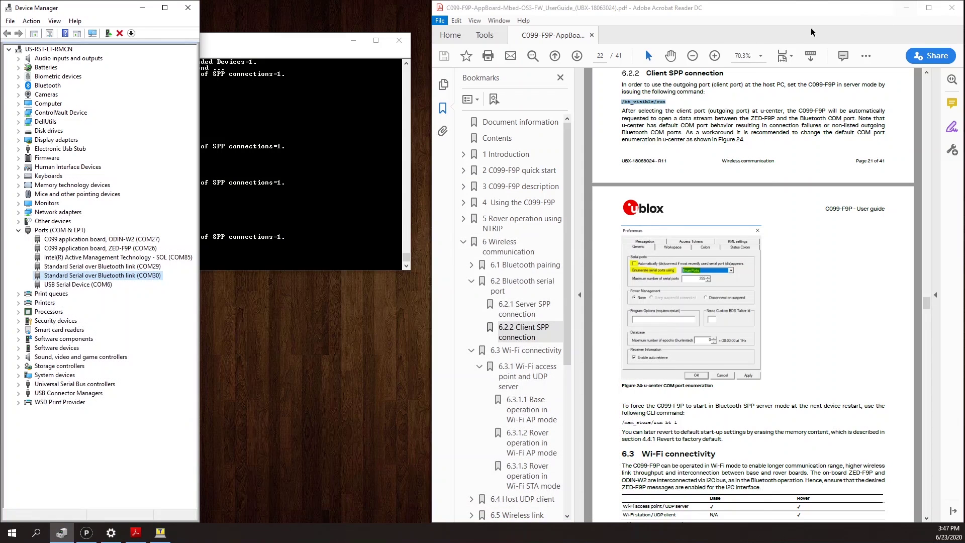
left_click(284, 50)
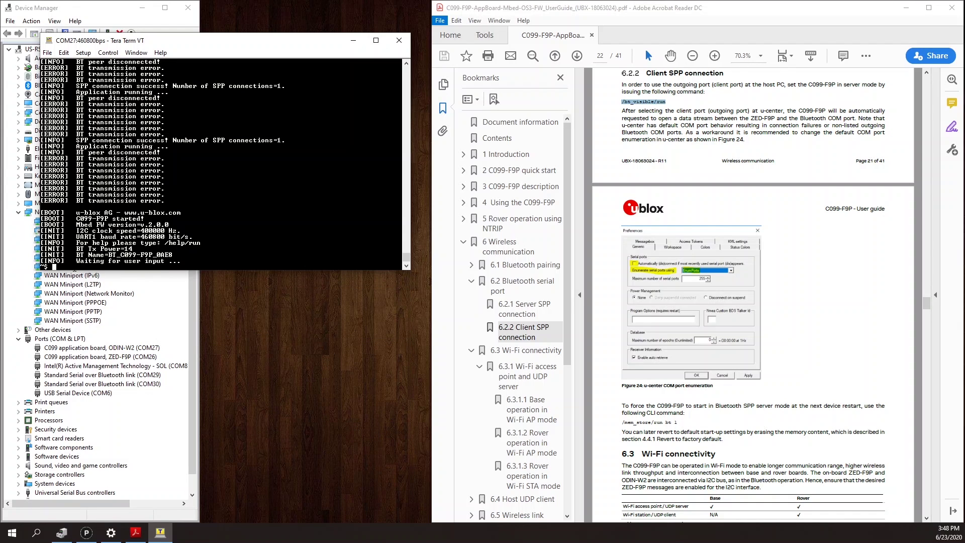
left_click(783, 256)
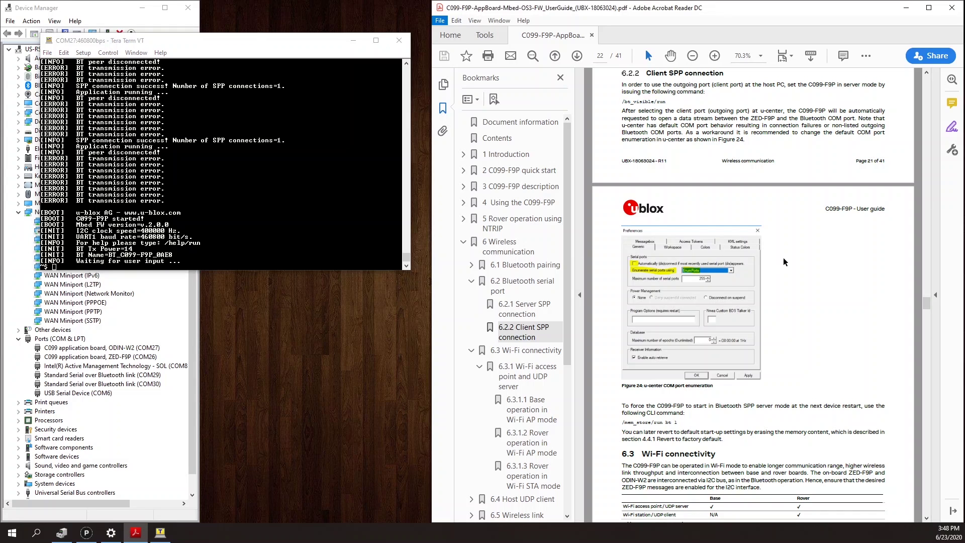
scroll(783, 258, "down", 2)
scroll(783, 257, "down", 2)
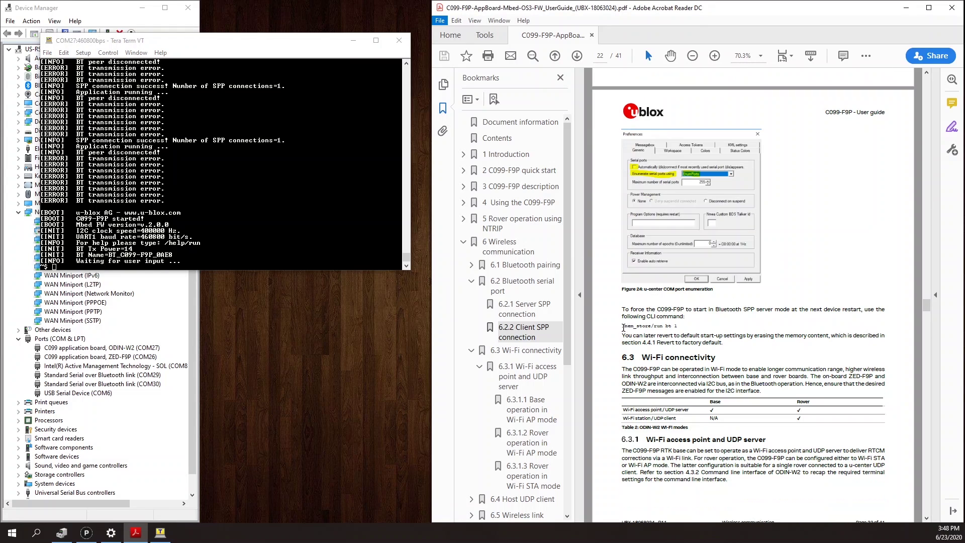
left_click_drag(623, 325, 681, 328)
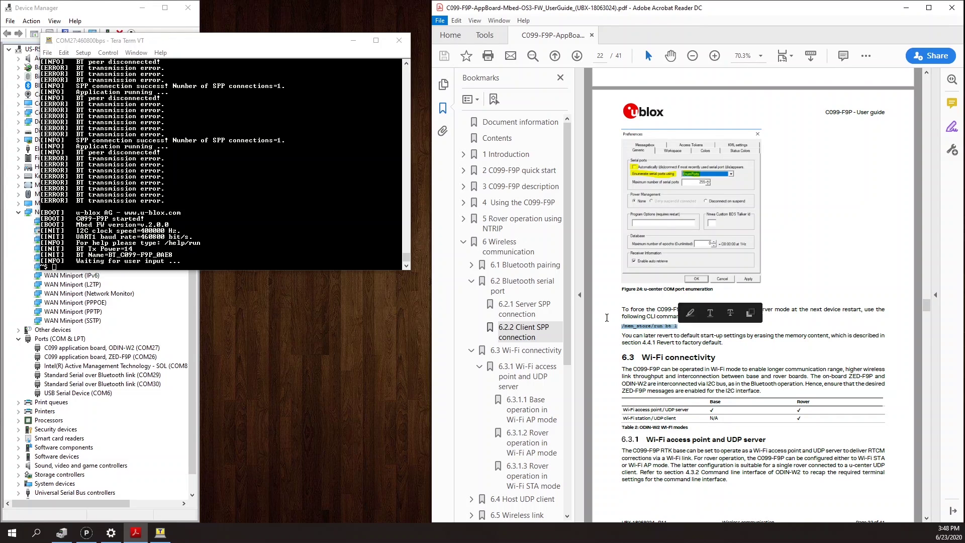
- Paste and run /mem_store/run bt 1 in Tera Term to store the Bluetooth setting in flash
left_click(160, 533)
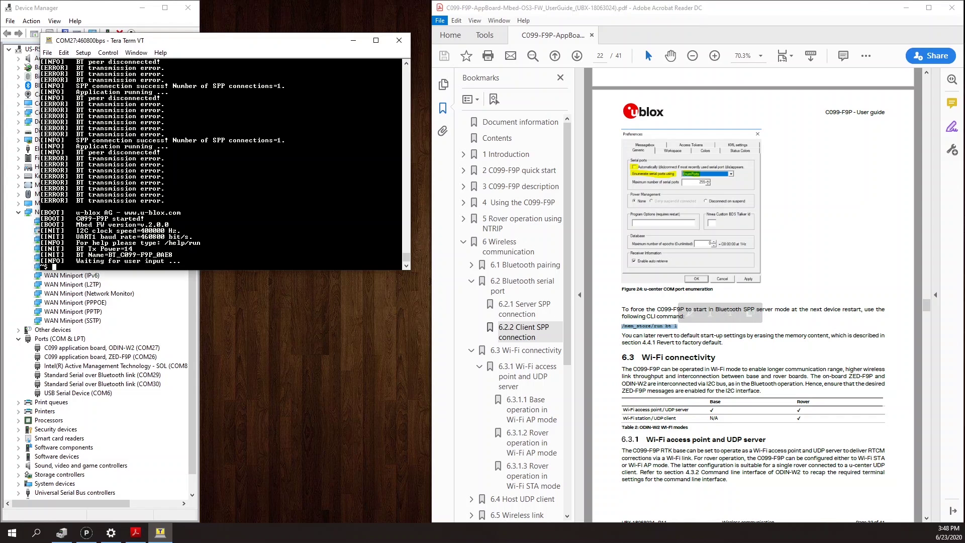
key("alt+v")
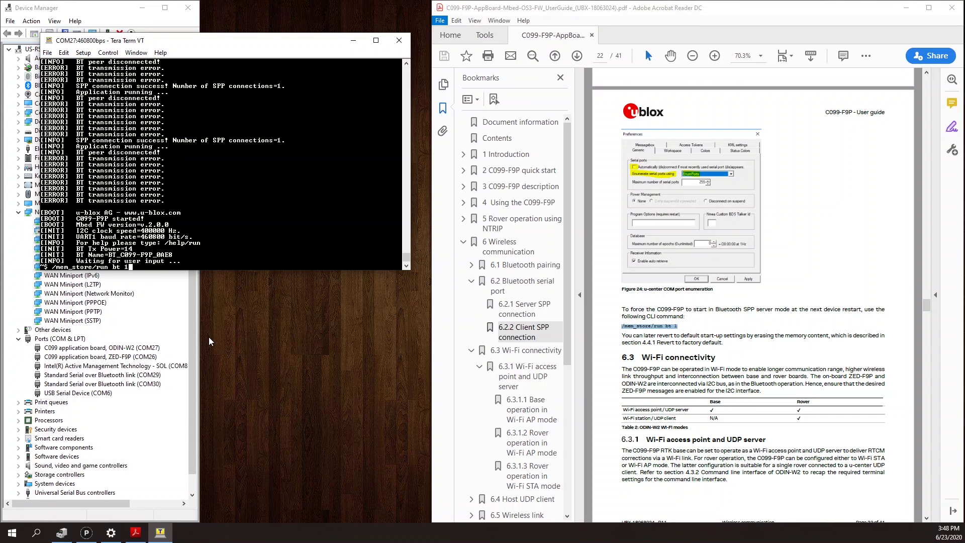
key("Return")
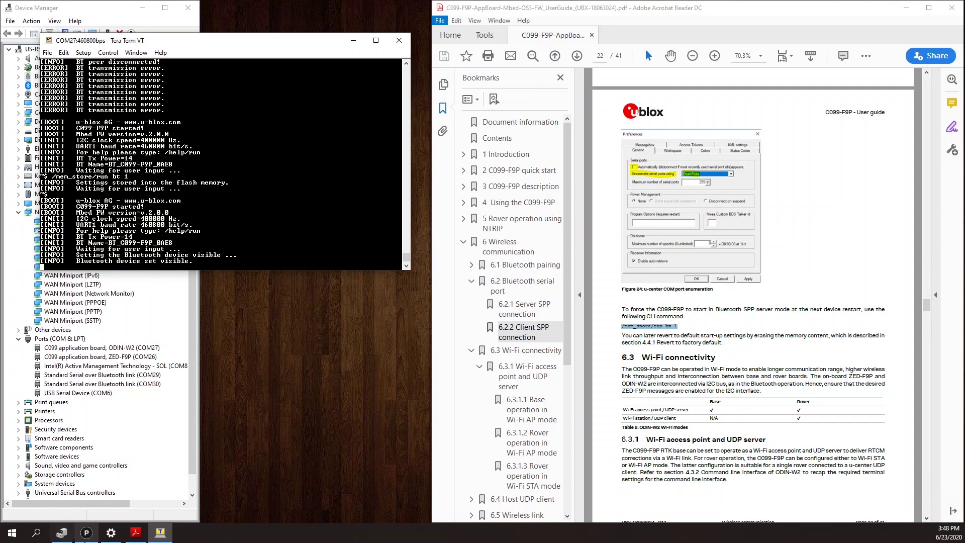
- Connect u-center to the receiver on Bluetooth port COM30, check the incoming NMEA, then disconnect
left_click(84, 536)
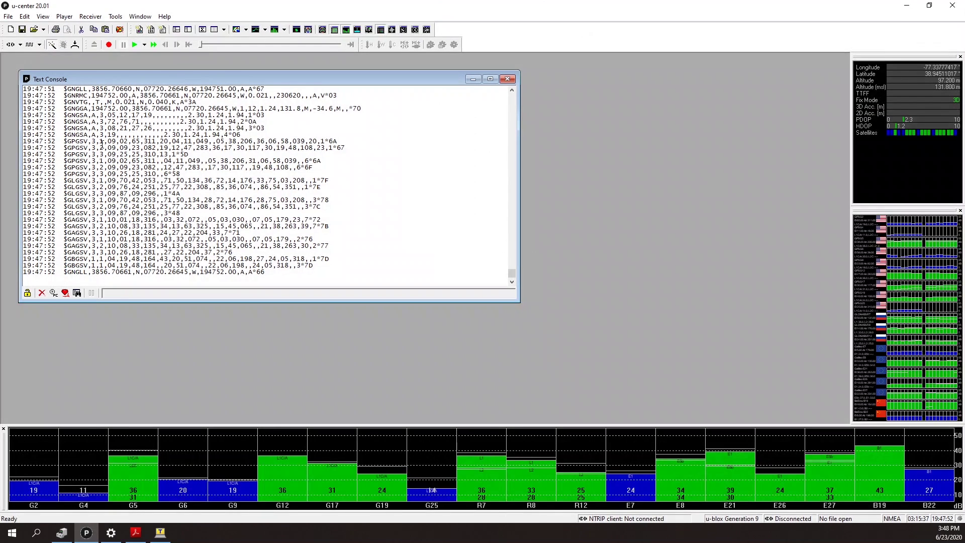
left_click(21, 46)
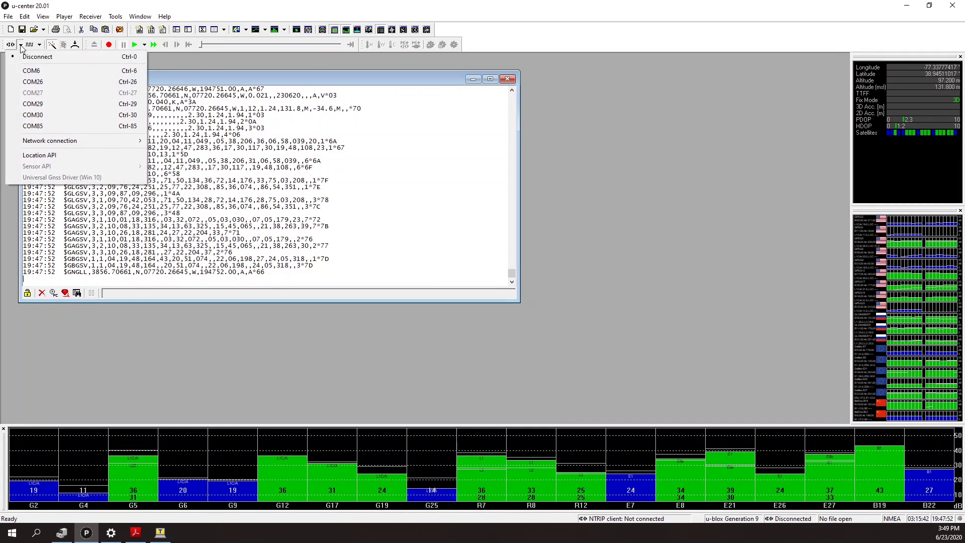
left_click(44, 115)
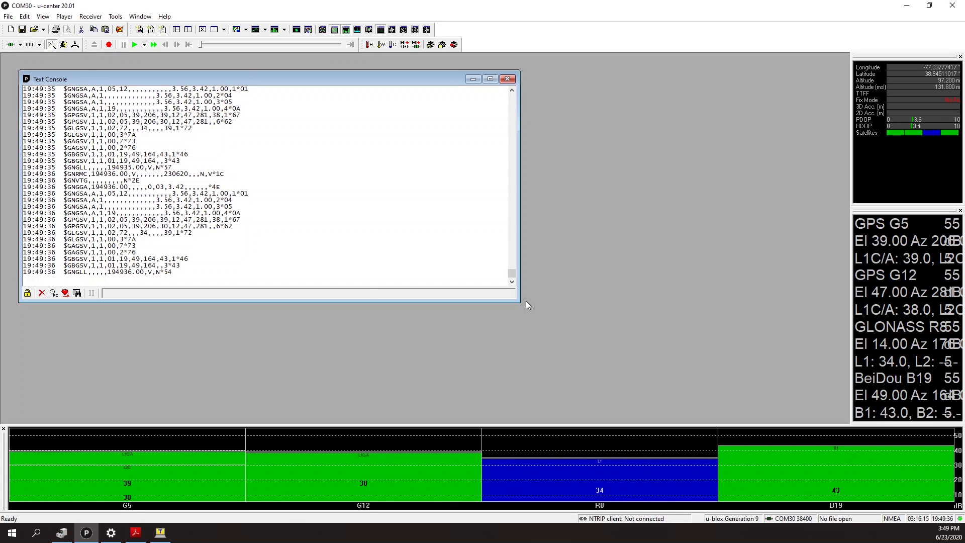
left_click(10, 44)
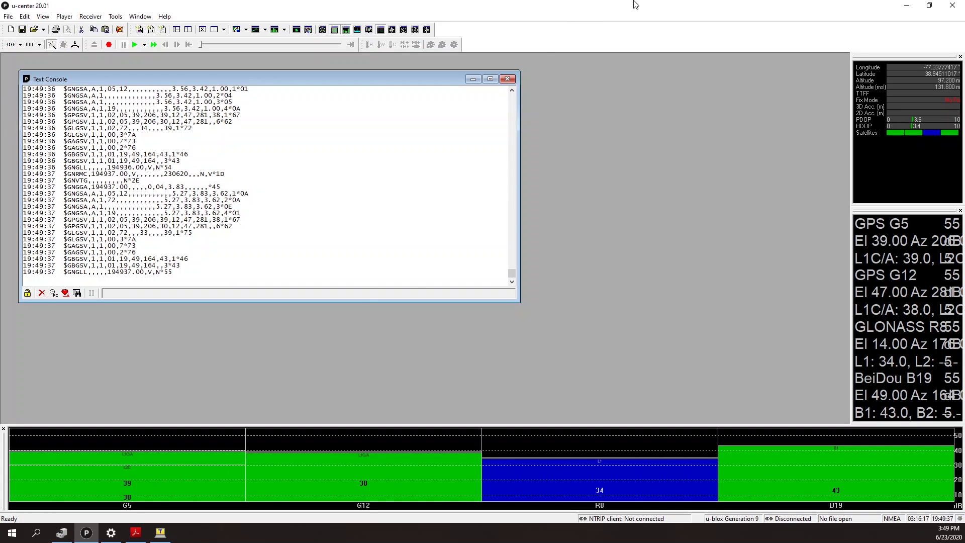
- Minimize u-center to bring Tera Term into view
left_click(905, 7)
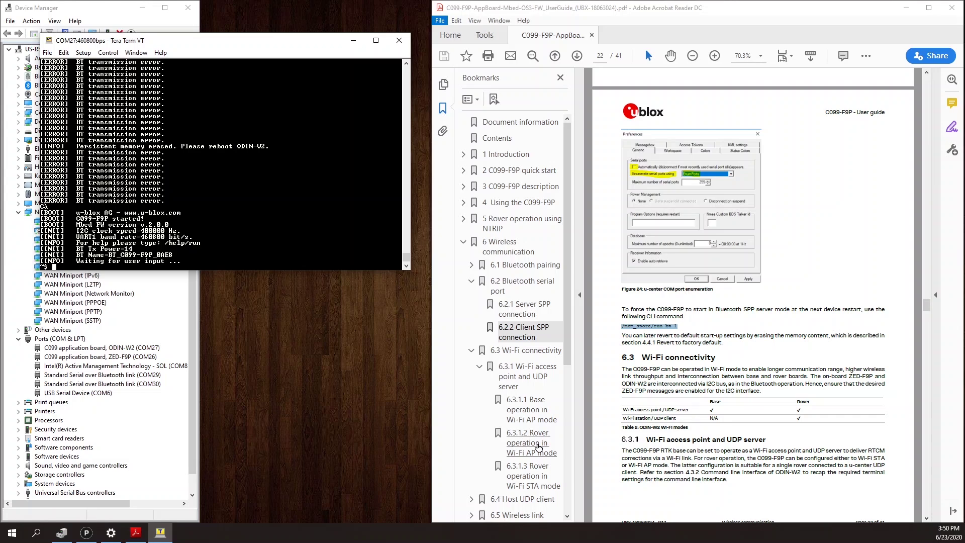
- Jump to section 6.3.1.2 and select the /mem_store/run wifi_ap command text
left_click(538, 447)
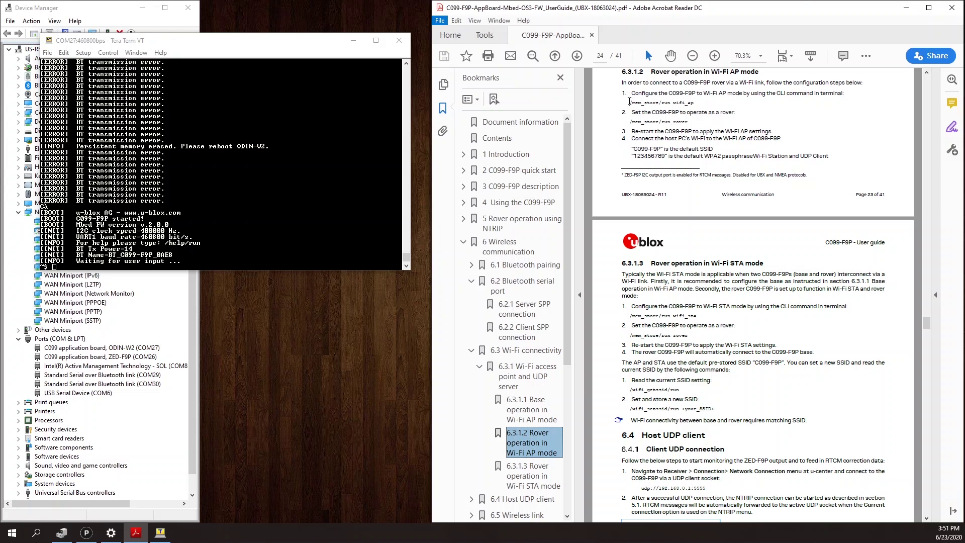
left_click_drag(629, 102, 696, 111)
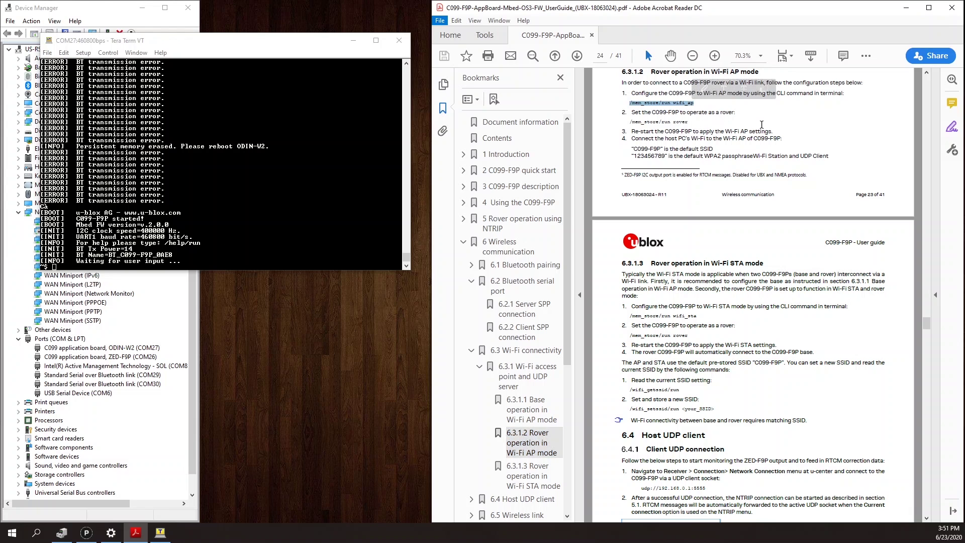
- Copy /mem_store/run wifi_ap into Tera Term and run it to store the Wi-Fi AP setting
key("ctrl+c")
key("alt+Tab")
key("alt+v")
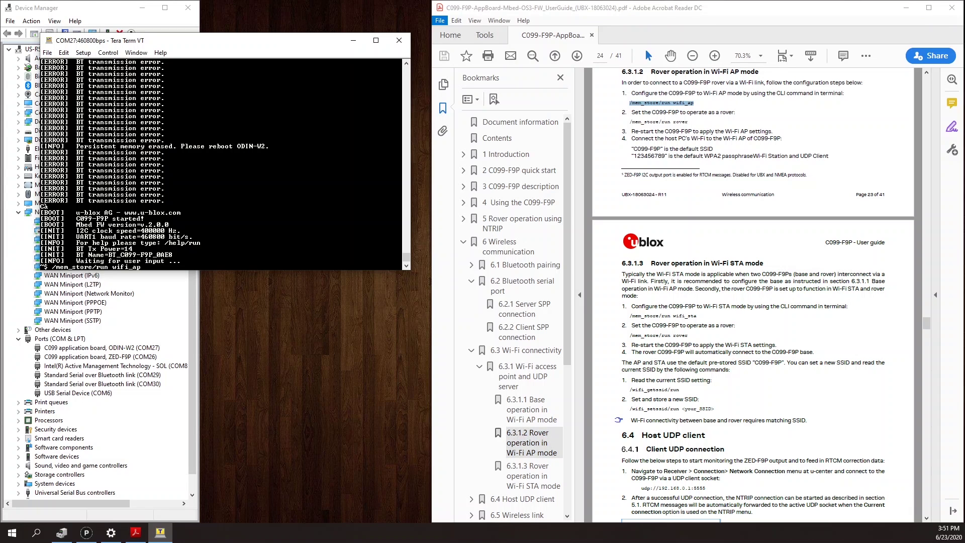
key("Return")
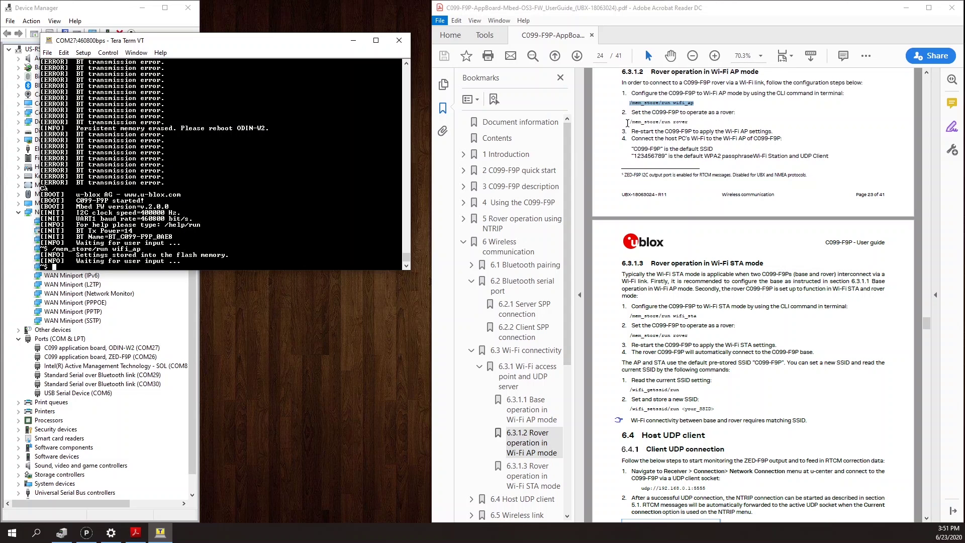
- Copy /mem_store/run rover from the guide into Tera Term and run it to store the rover setting
left_click_drag(630, 122, 684, 124)
key("ctrl+c")
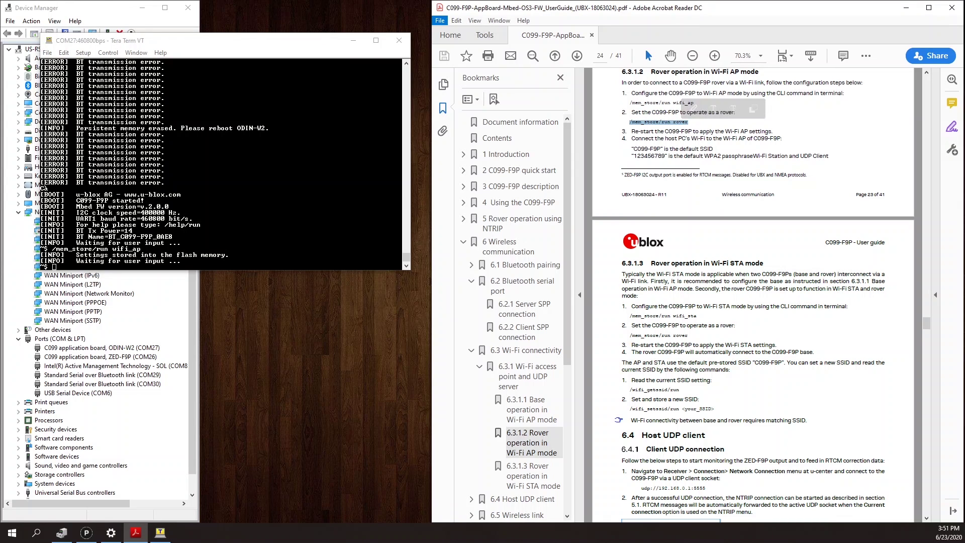
key("alt+Tab")
key("alt+v")
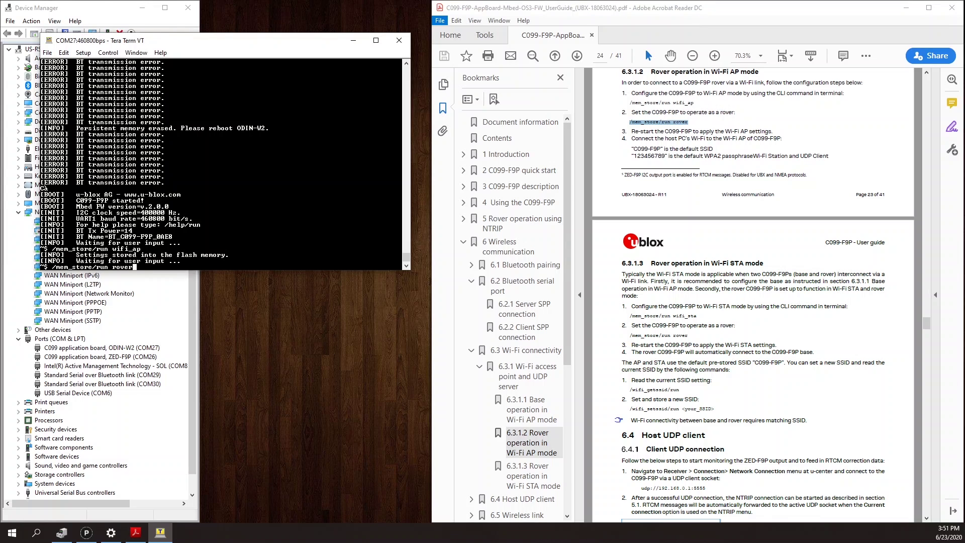
key("Return")
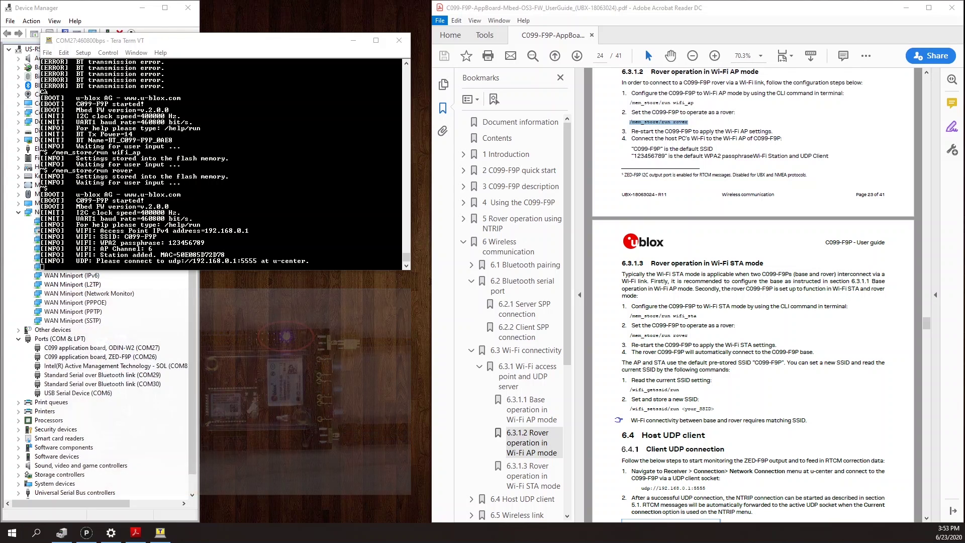
- Select the reported address udp://192.168.0.1:5555 in the Tera Term console
left_click_drag(169, 261, 257, 261)
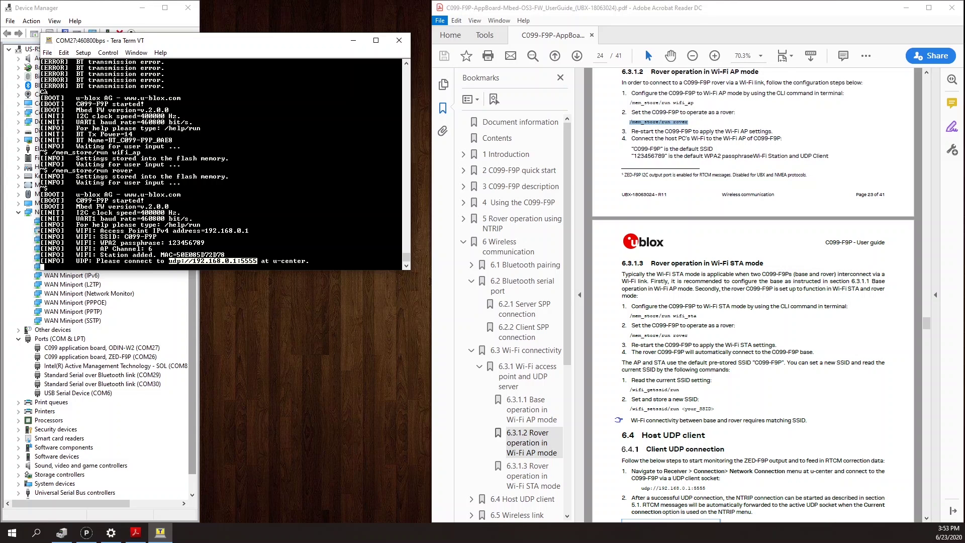
left_click_drag(73, 261, 309, 261)
left_click_drag(170, 261, 257, 261)
- Create a new u-center network connection and enter udp://192.168.0.1:5555 as its address
left_click(86, 534)
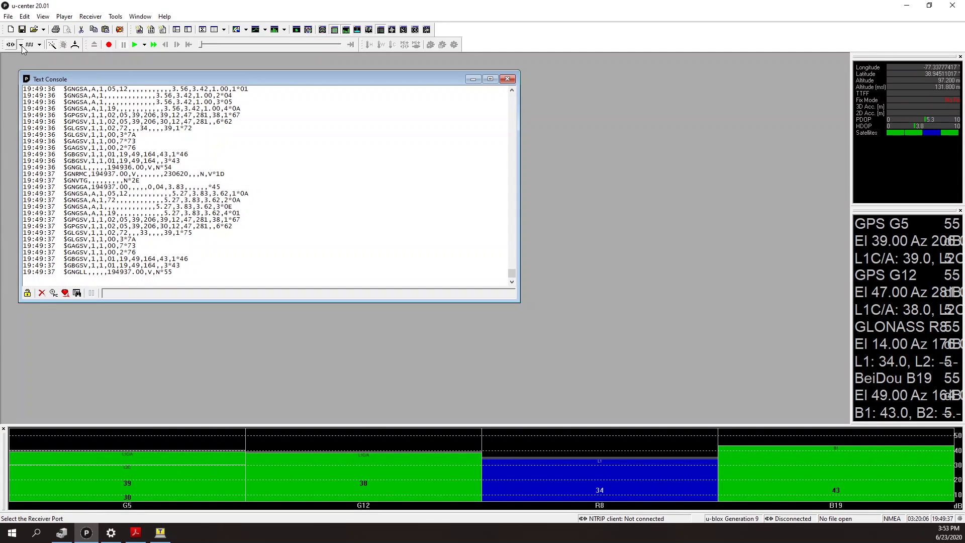
left_click(21, 46)
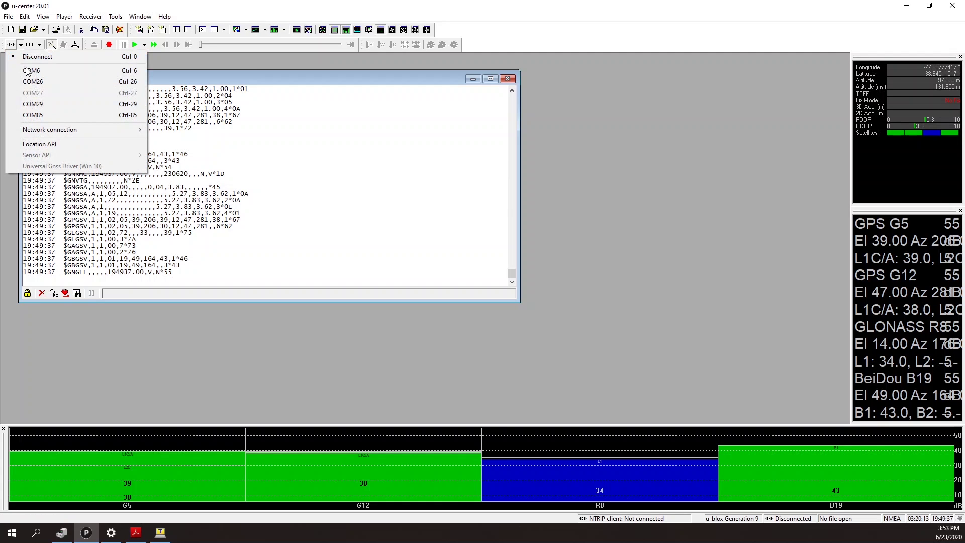
mouse_move(40, 135)
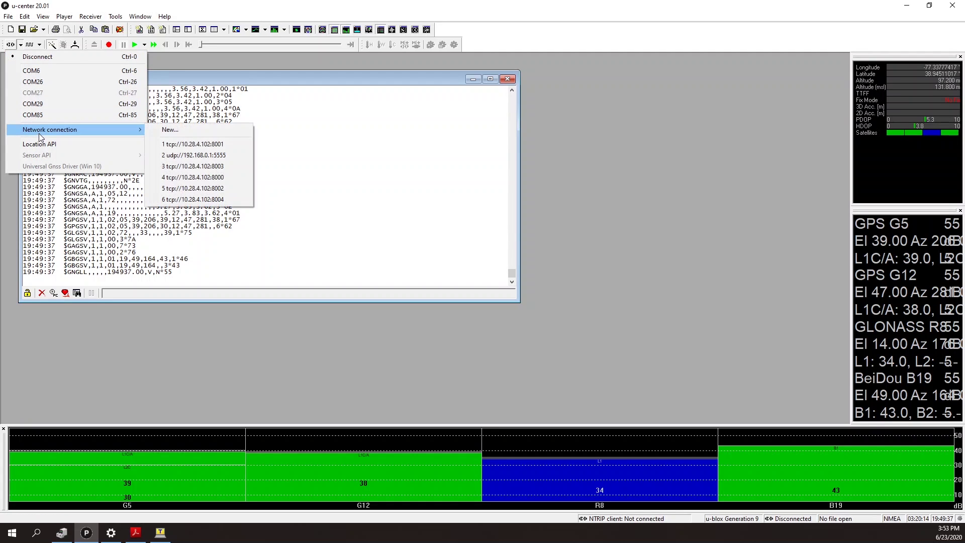
left_click(169, 132)
left_click(503, 262)
left_click_drag(503, 263, 404, 265)
key("Home")
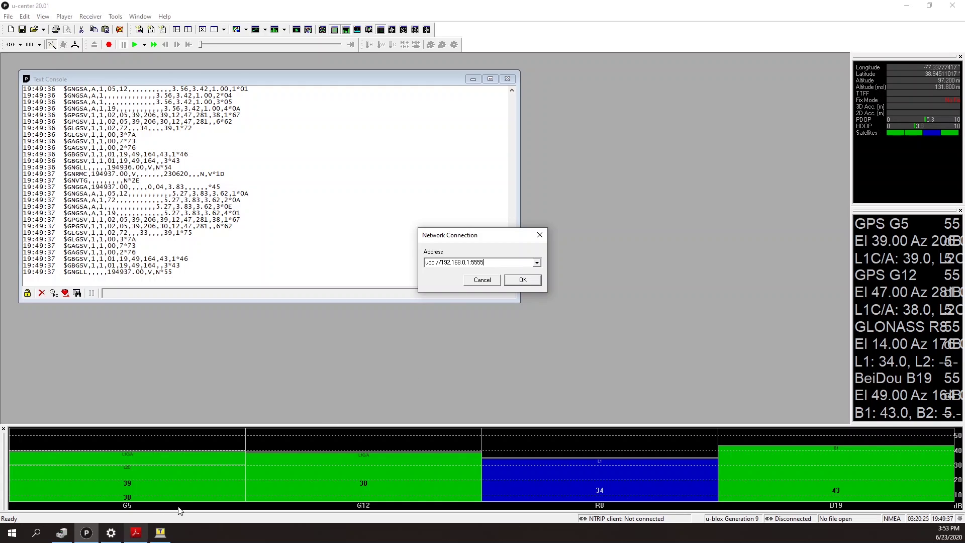
- Confirm the udp://192.168.0.1:5555 connection so live NMEA data streams in
left_click(523, 280)
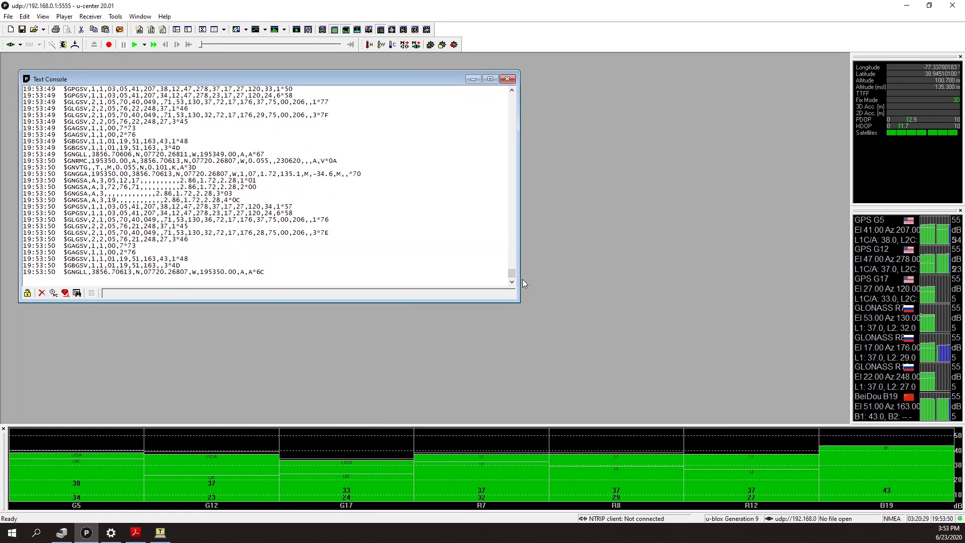